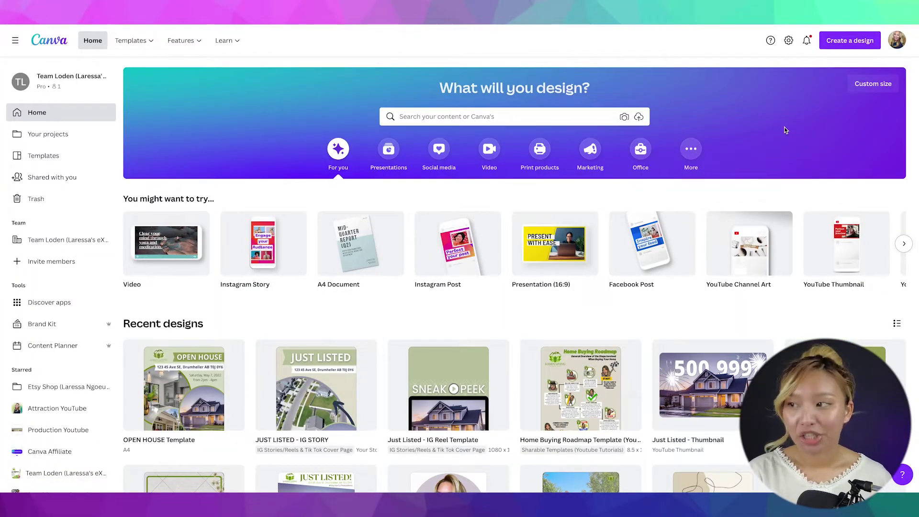
Create a new custom-size design of 500 px width by 500 px height
click(851, 42)
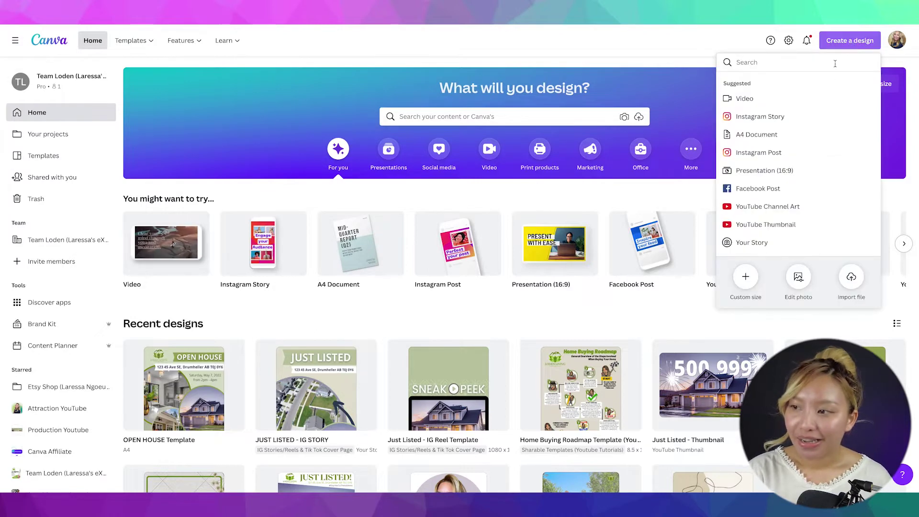
click(752, 281)
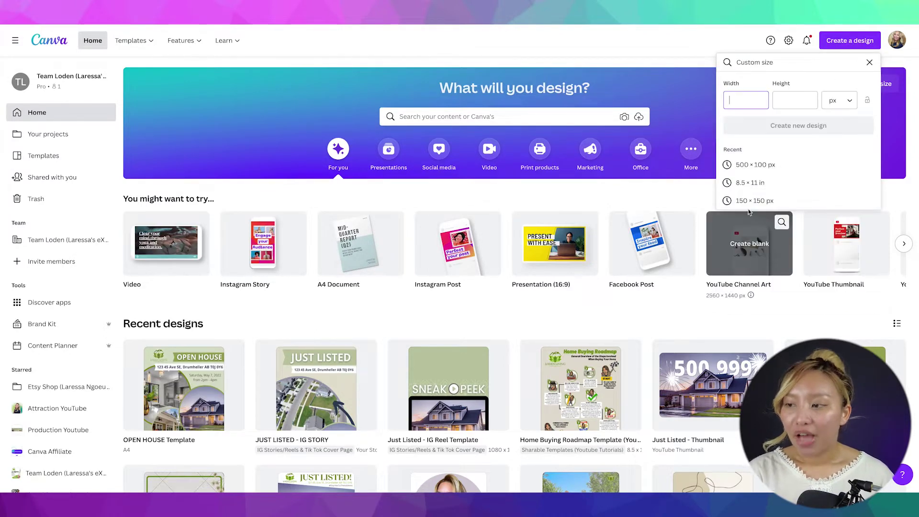
text(500)
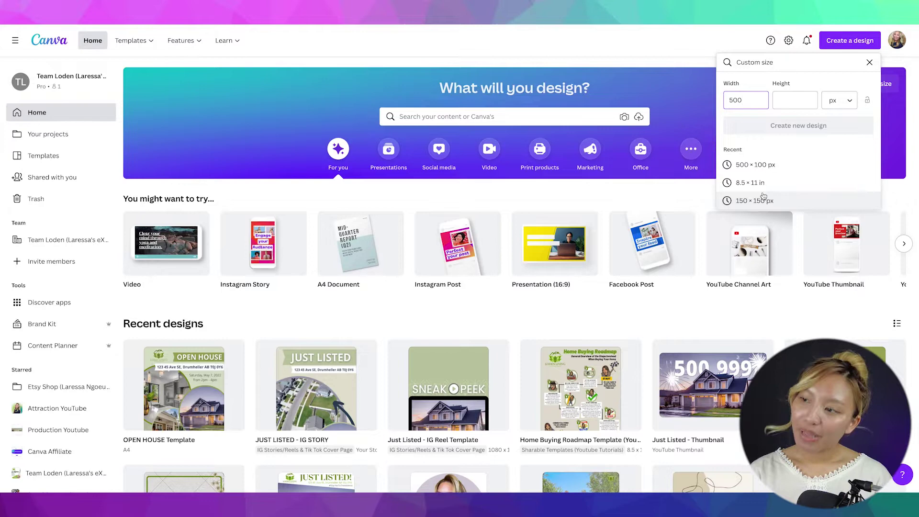
click(795, 100)
text(500)
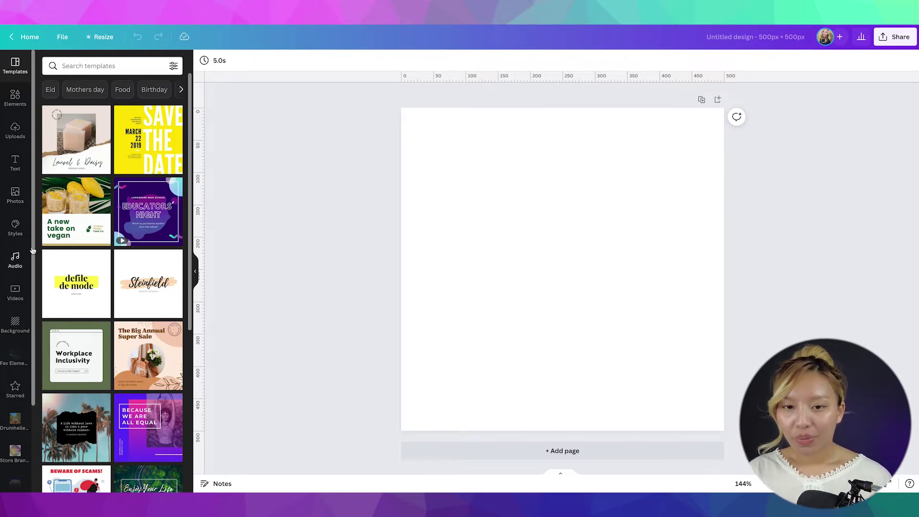
Add the circle frame from Elements' Frames and stretch it to fill the 500 × 500 page
click(14, 99)
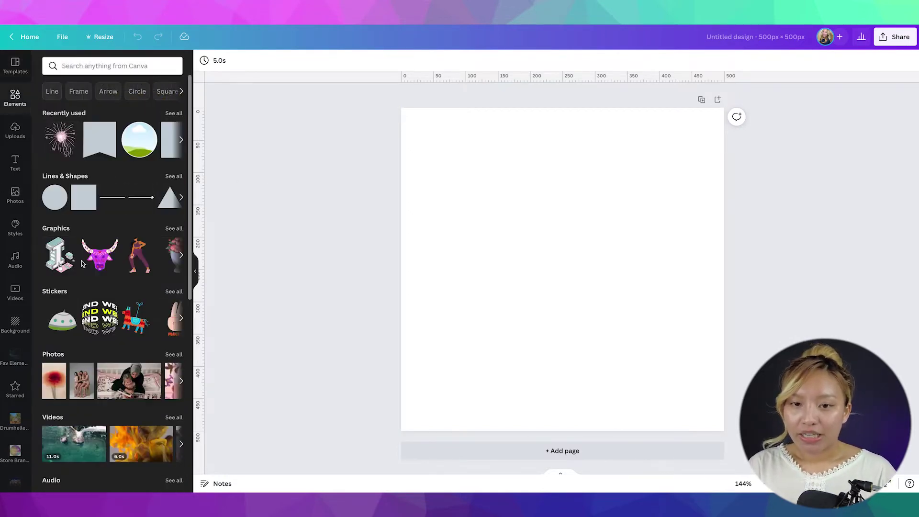
scroll(108, 274, down, 1)
scroll(109, 275, down, 7)
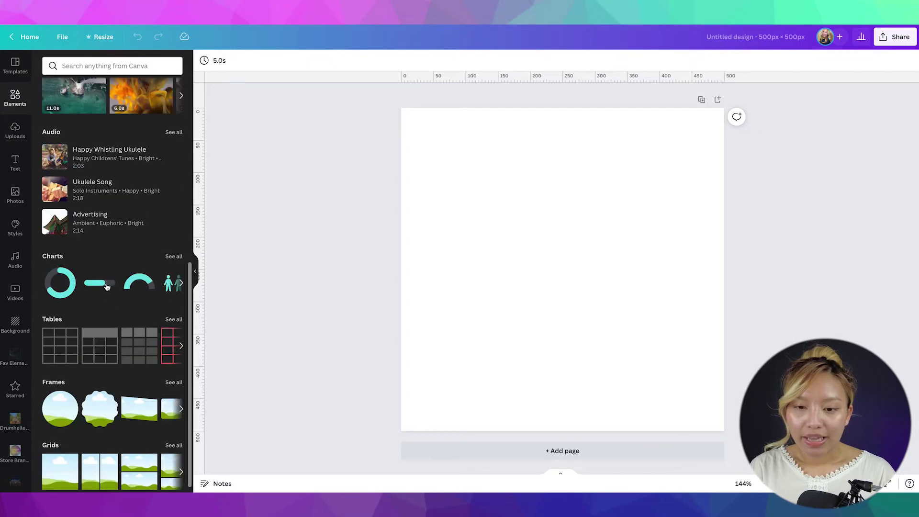
click(173, 383)
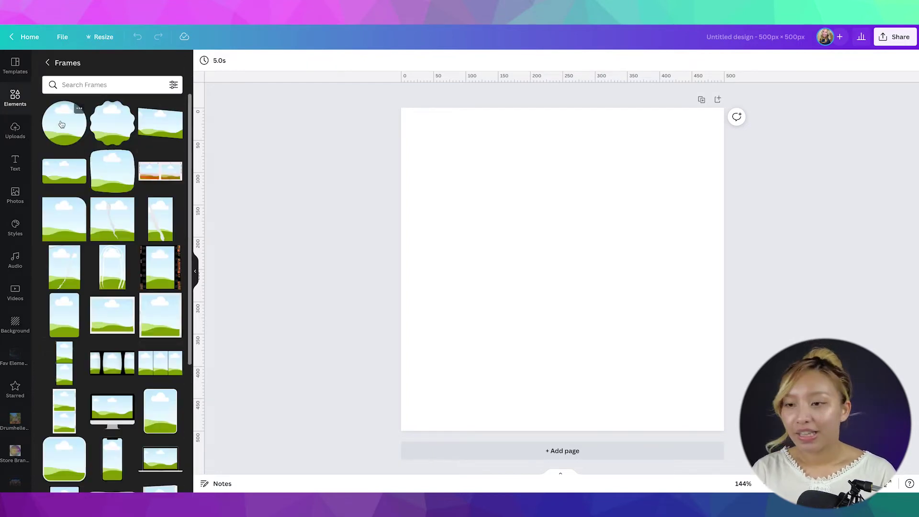
click(64, 126)
drag(647, 187, 715, 118)
drag(481, 351, 403, 428)
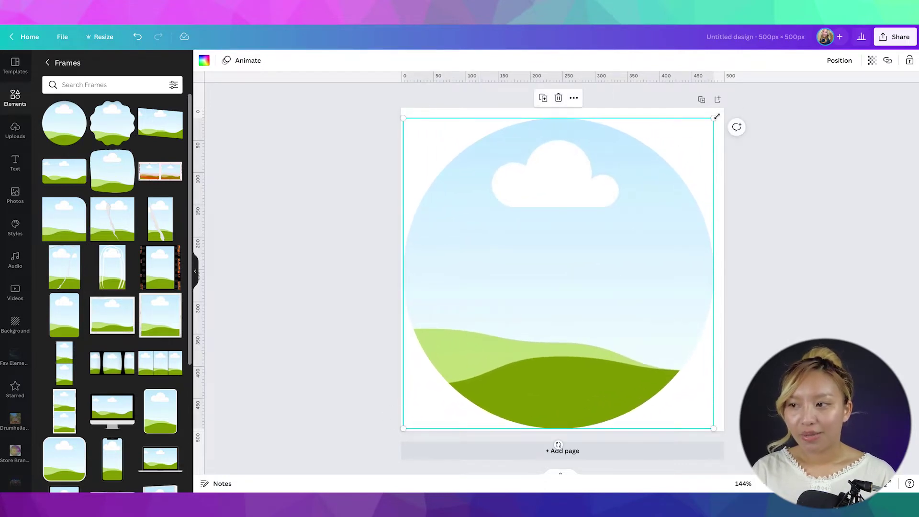
drag(717, 117, 724, 107)
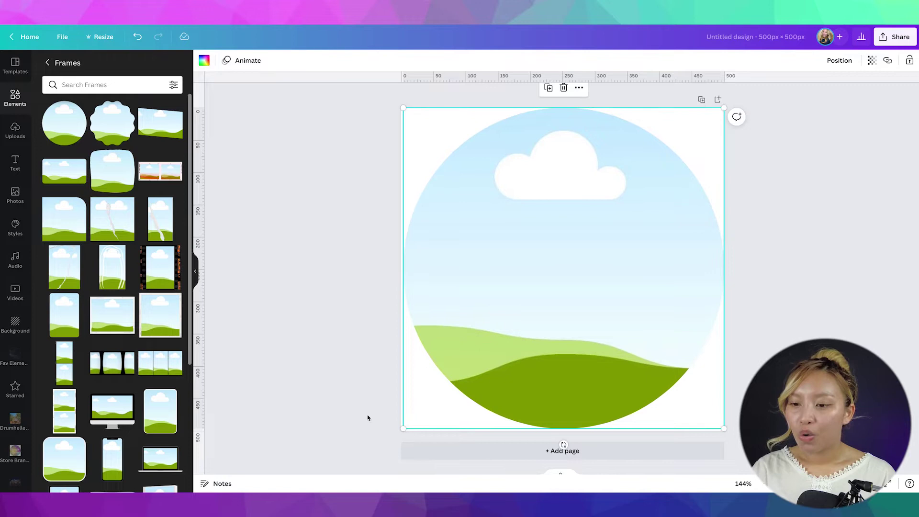
Drop the yellow-purple gradient image from the Fav Elements images into the circle frame
click(314, 311)
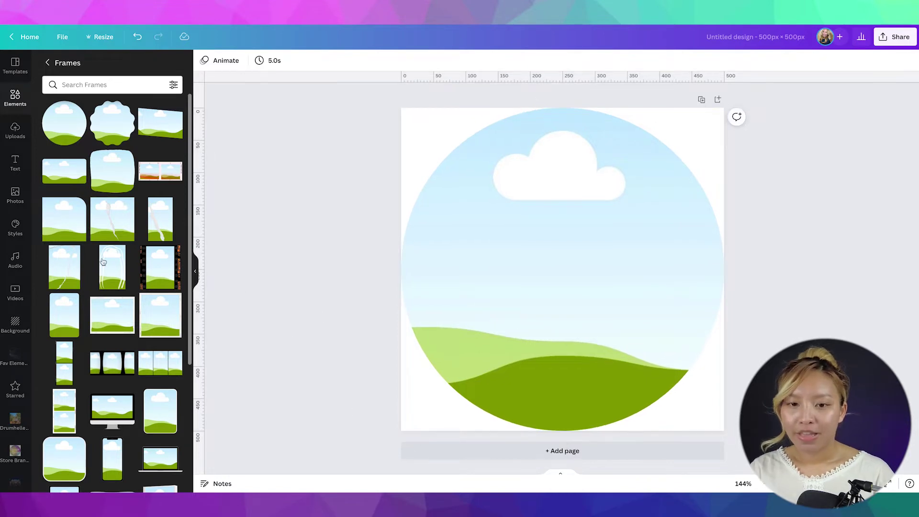
click(15, 134)
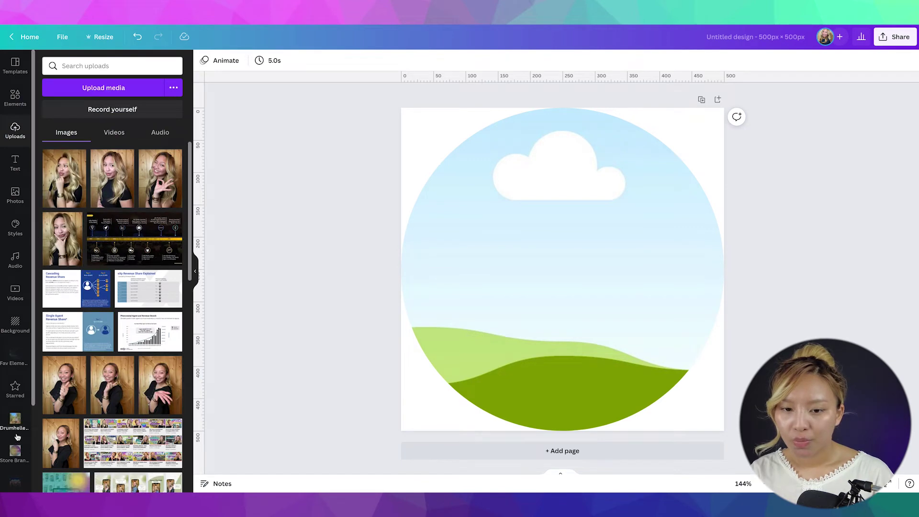
click(15, 360)
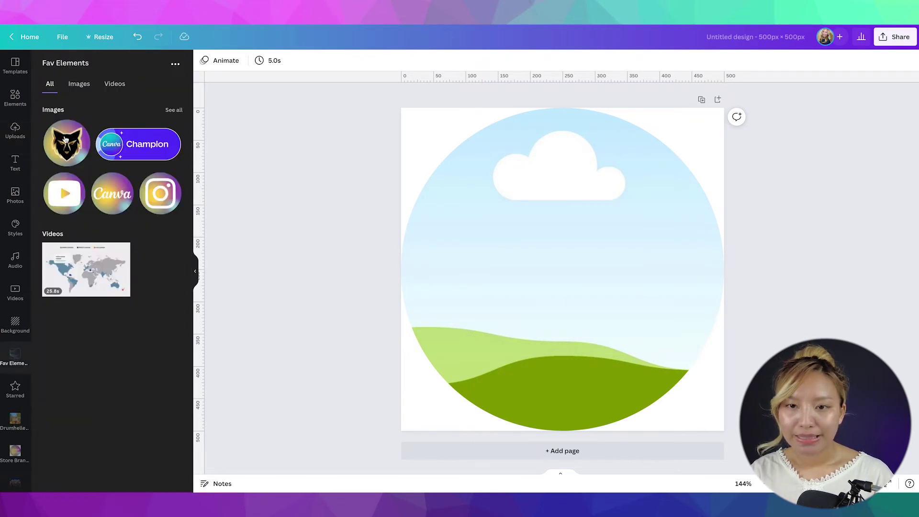
click(79, 85)
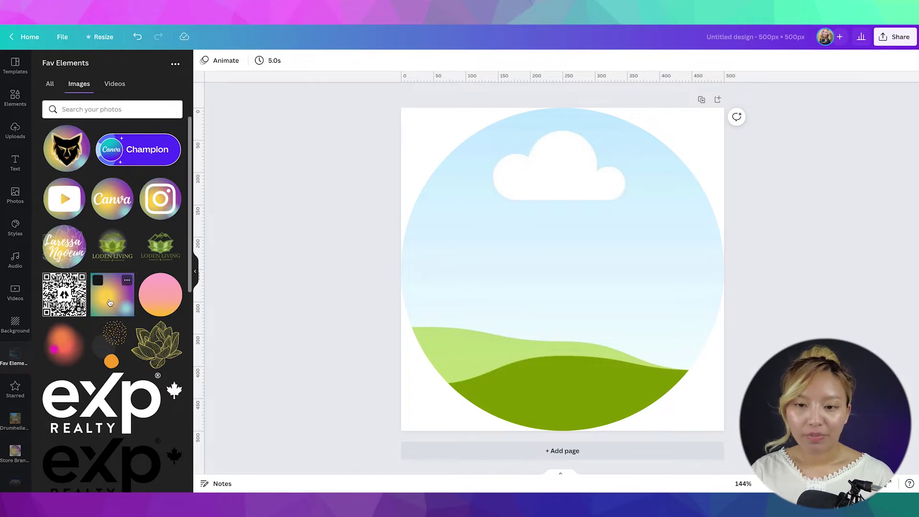
click(110, 302)
drag(589, 230, 576, 173)
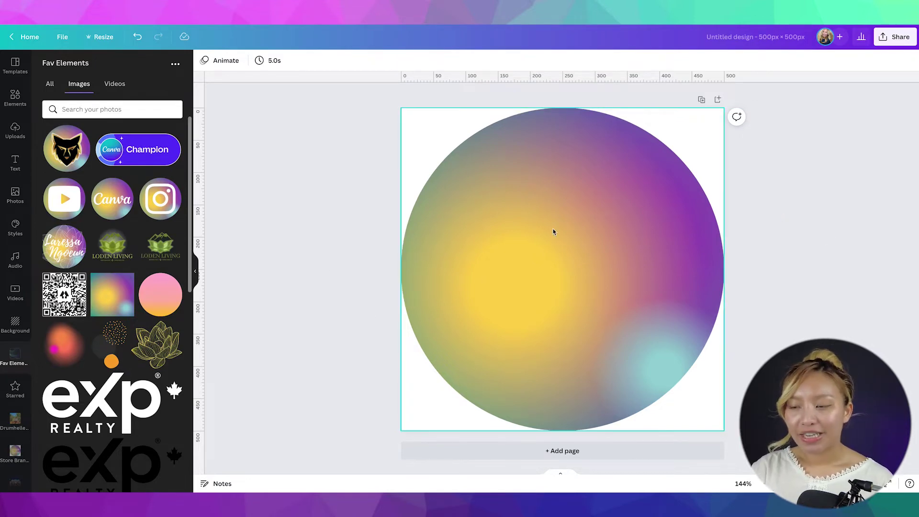
click(691, 209)
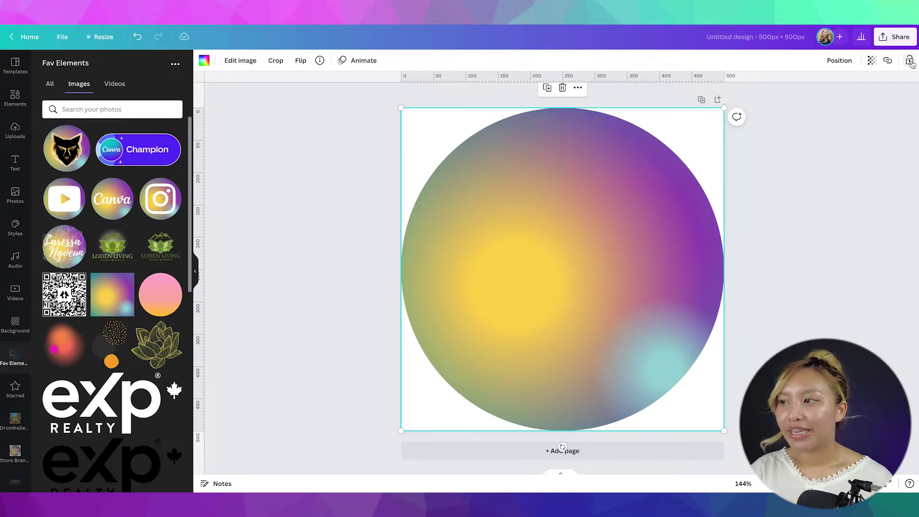
click(769, 174)
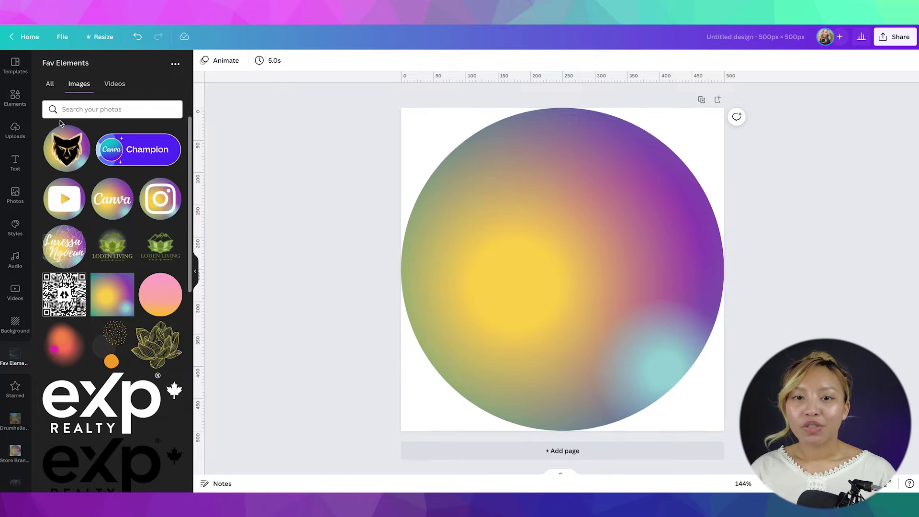
Search elements for 'computer' and add the black laptop outline to the page
click(15, 99)
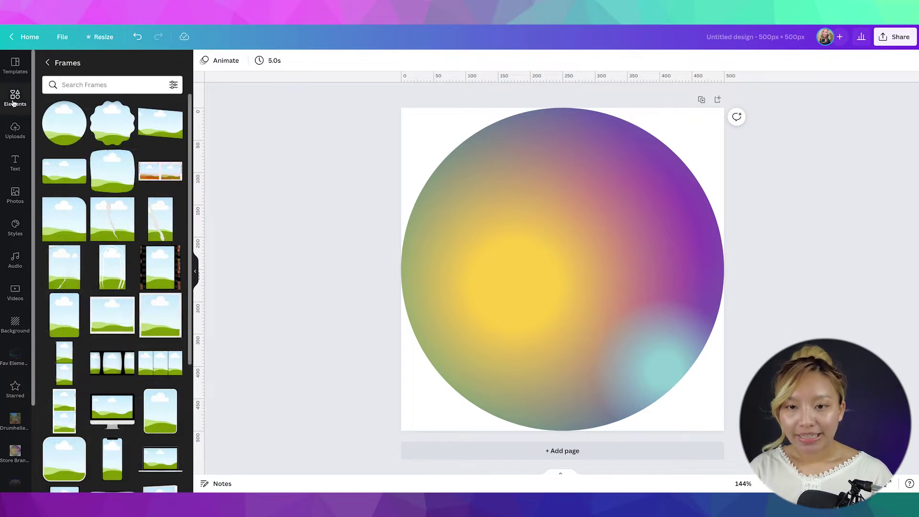
click(47, 63)
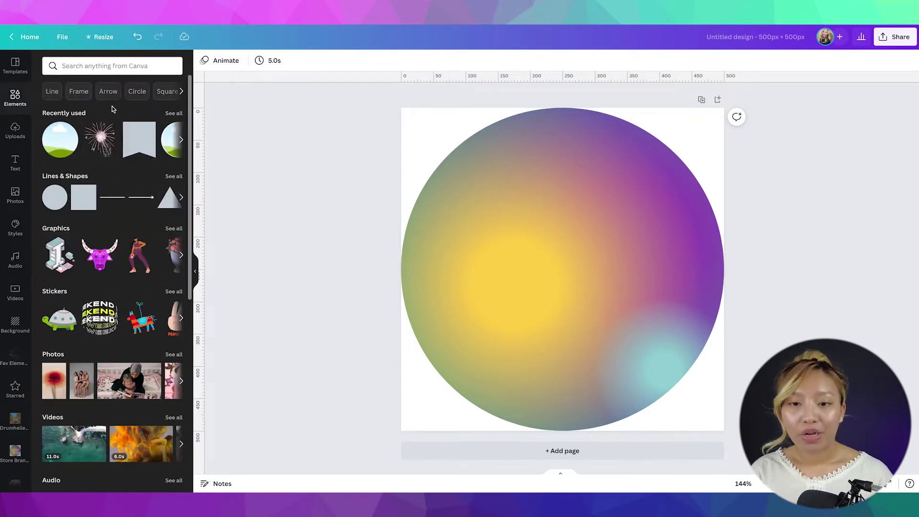
click(181, 140)
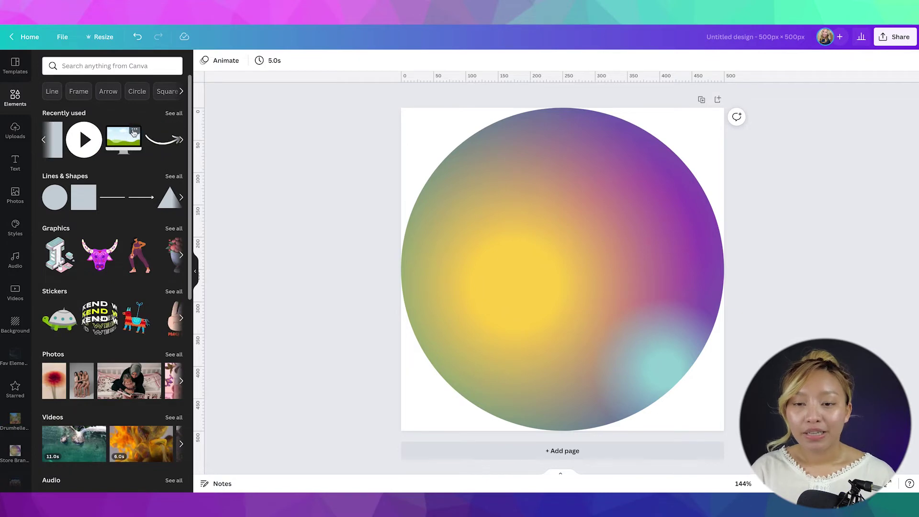
click(110, 66)
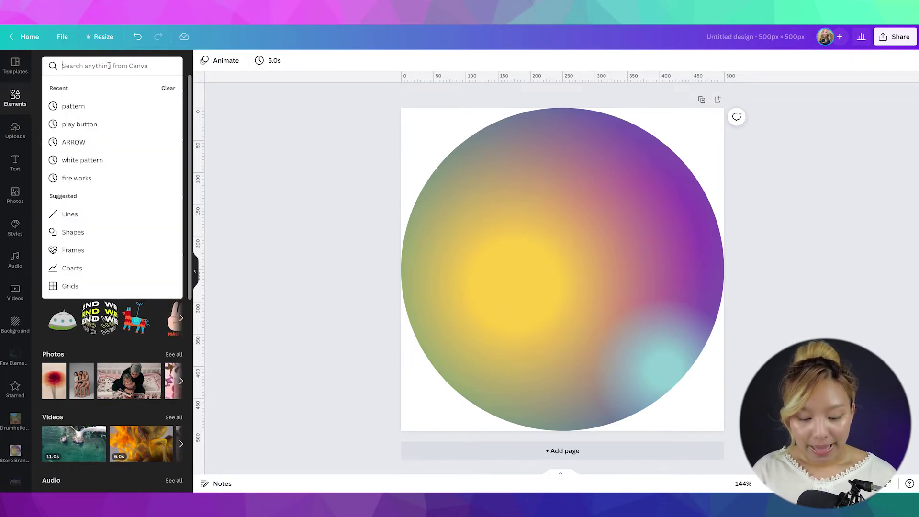
text(compu)
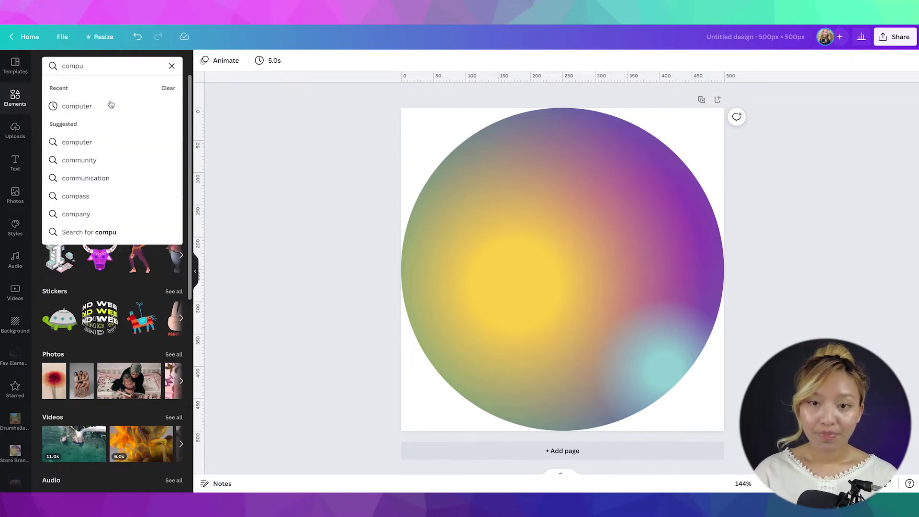
click(105, 105)
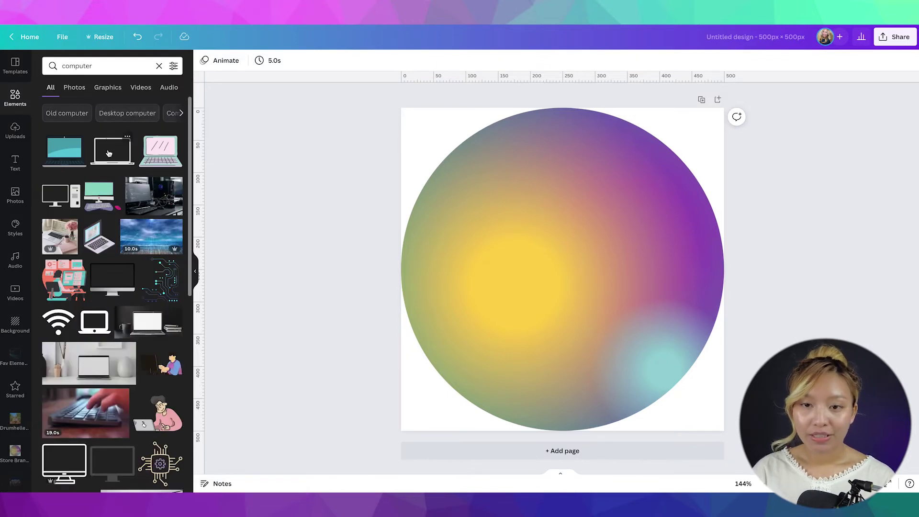
click(113, 152)
Enlarge the laptop outline, centre it on the circle, and recolour it white
drag(626, 230, 718, 179)
drag(498, 309, 427, 343)
drag(536, 285, 528, 286)
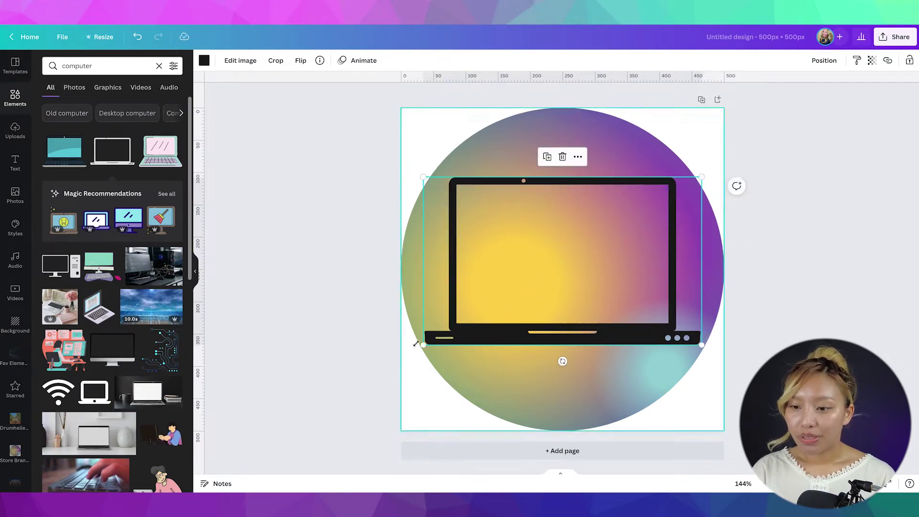
drag(424, 344, 429, 341)
drag(509, 301, 504, 304)
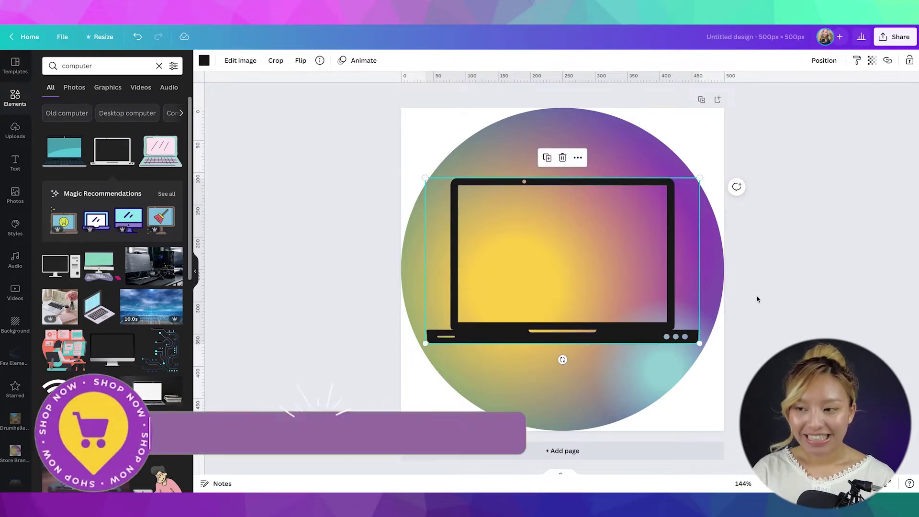
click(204, 60)
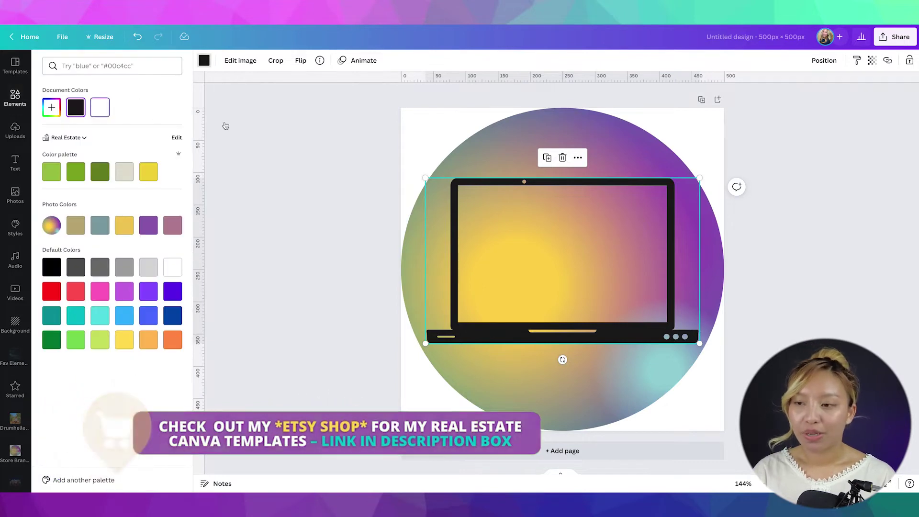
click(100, 107)
click(813, 247)
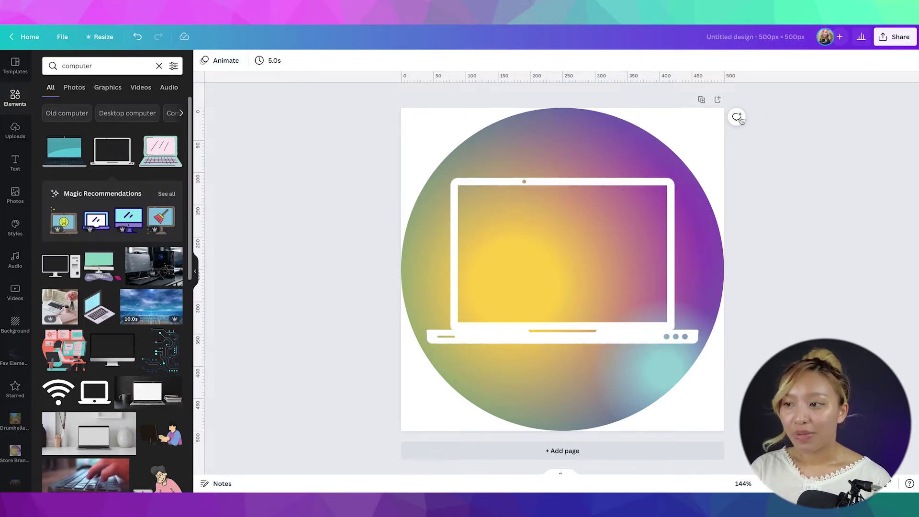
Download the design as a 500 × 500 PNG with a transparent background
click(895, 37)
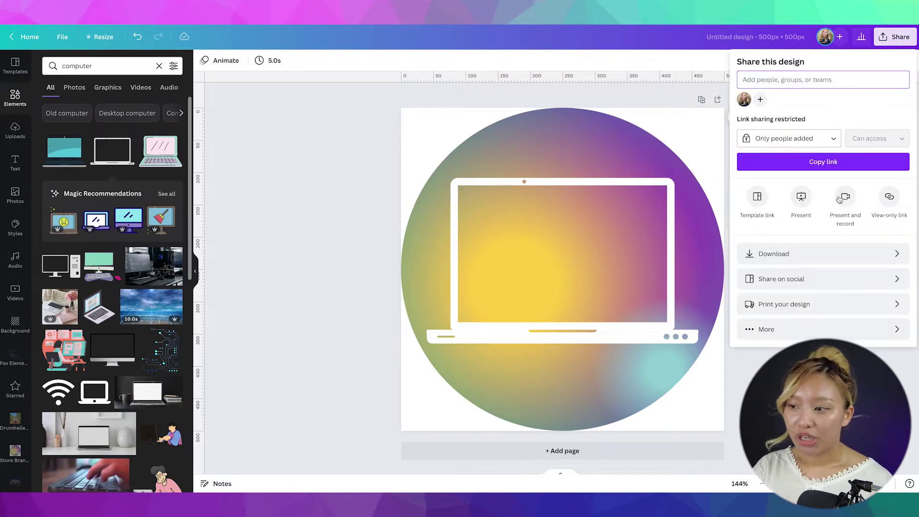
click(805, 261)
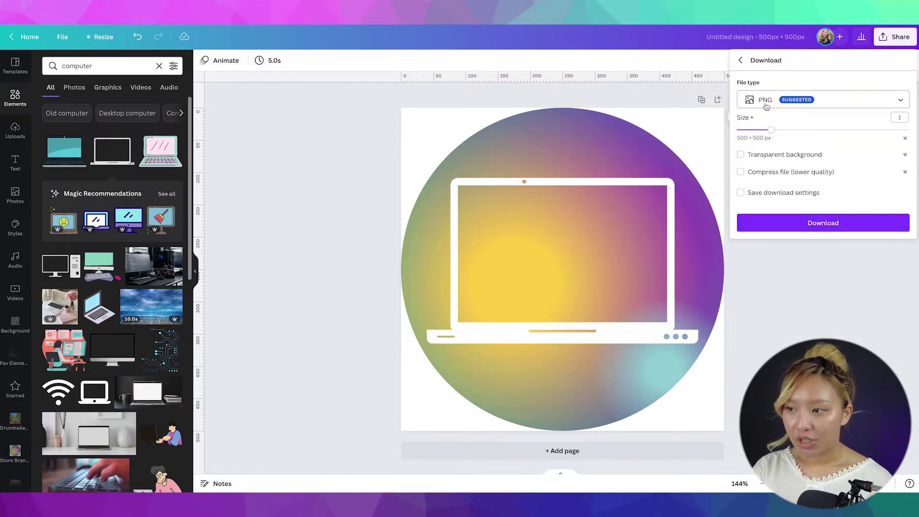
click(740, 155)
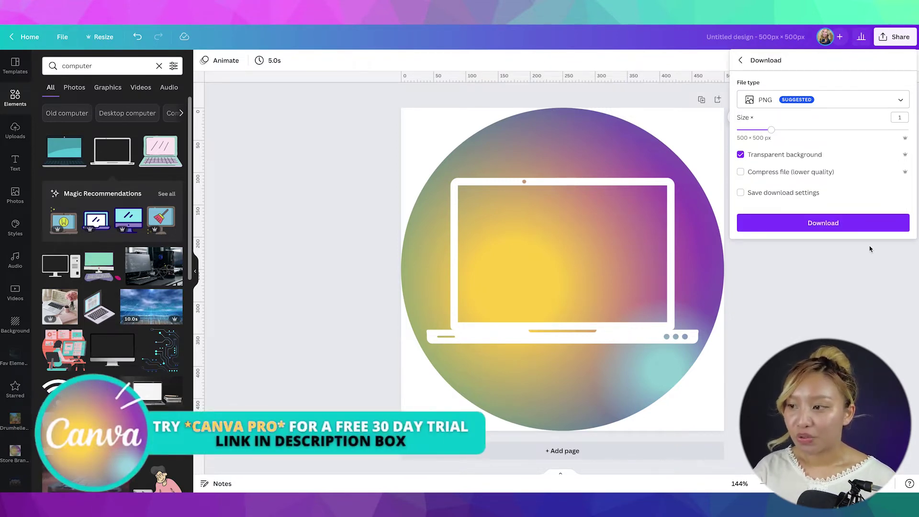
click(845, 274)
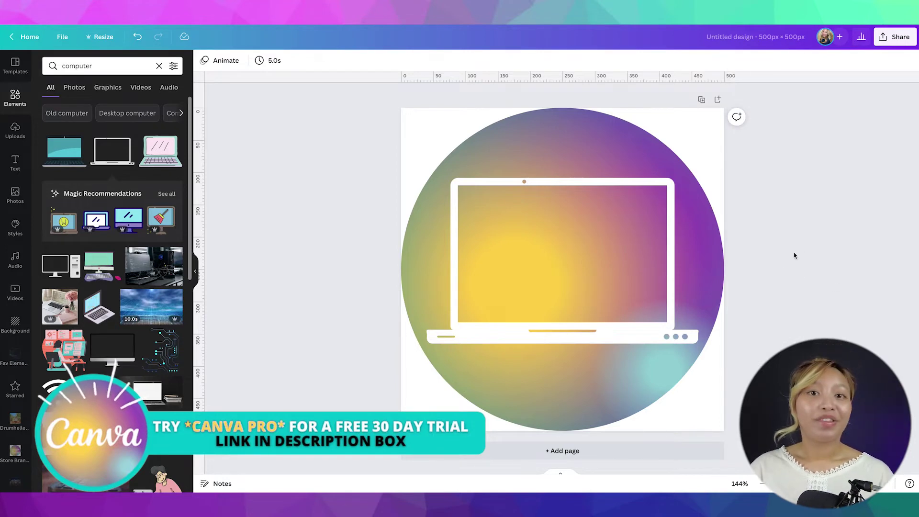
Add a blank second page and search elements for 'gradient circle'
click(614, 452)
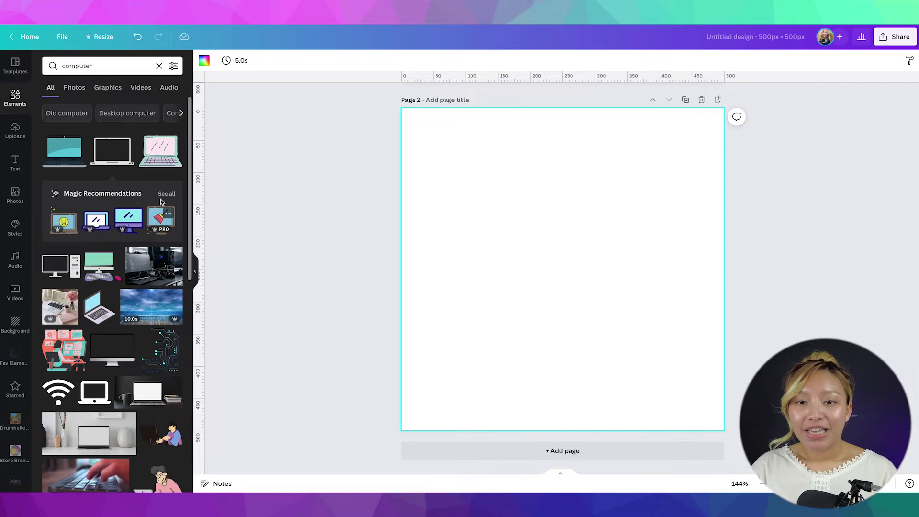
click(159, 66)
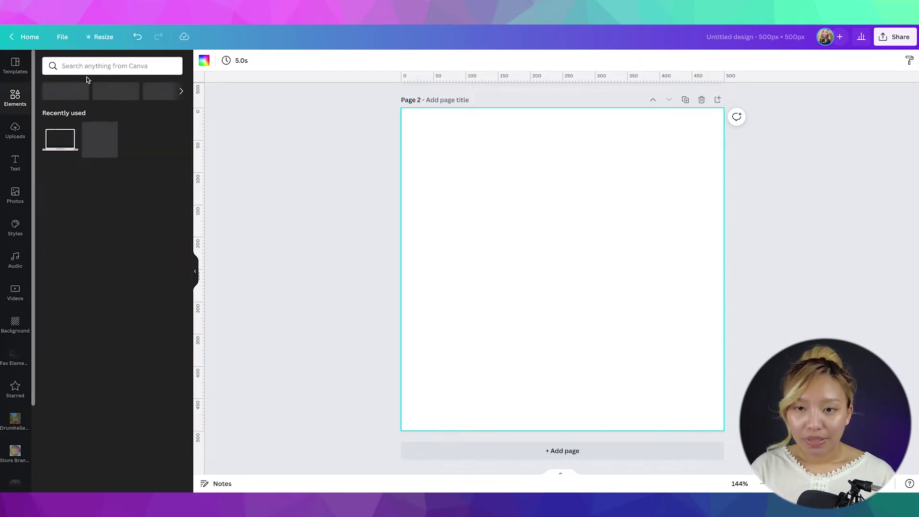
click(151, 65)
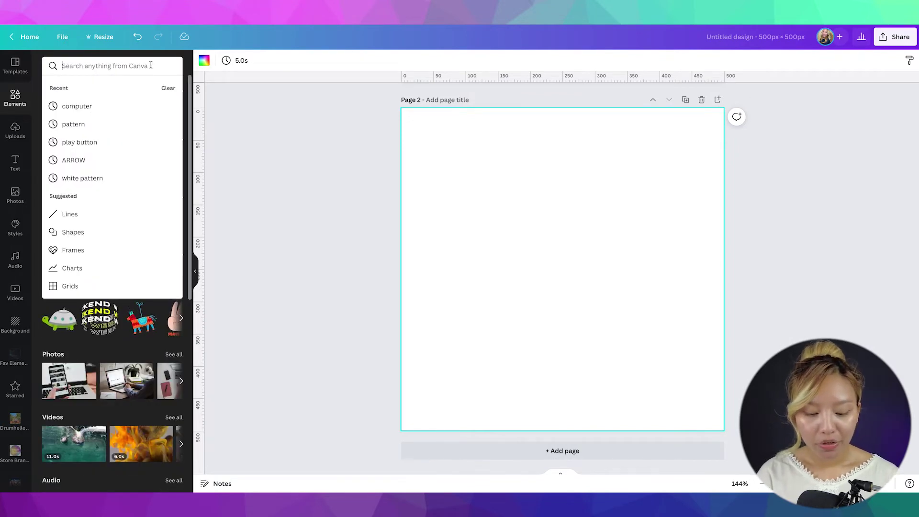
text(gradient circle)
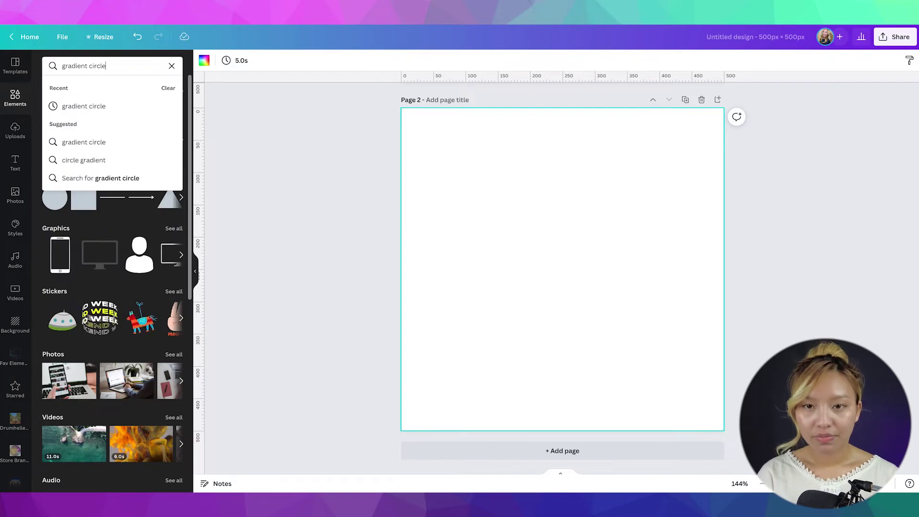
key(Return)
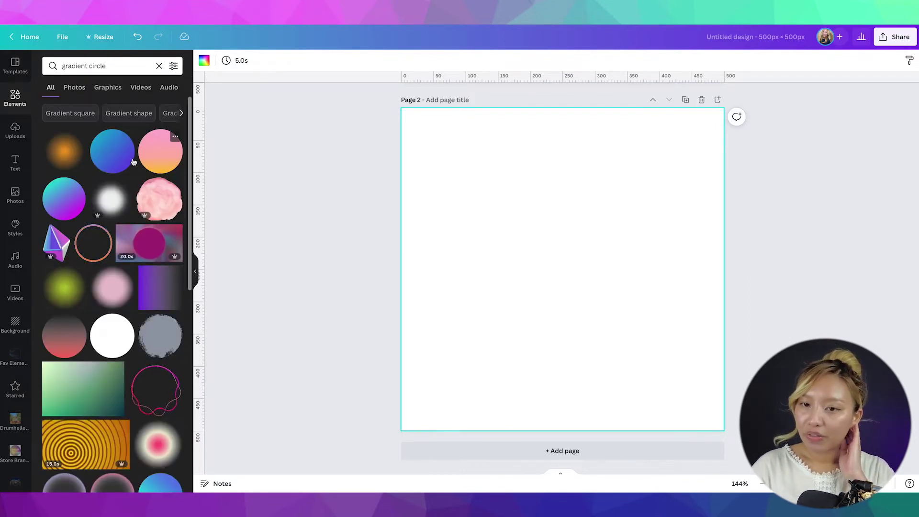
Place the pink-to-orange gradient circle instead of the teal one and enlarge it
click(74, 200)
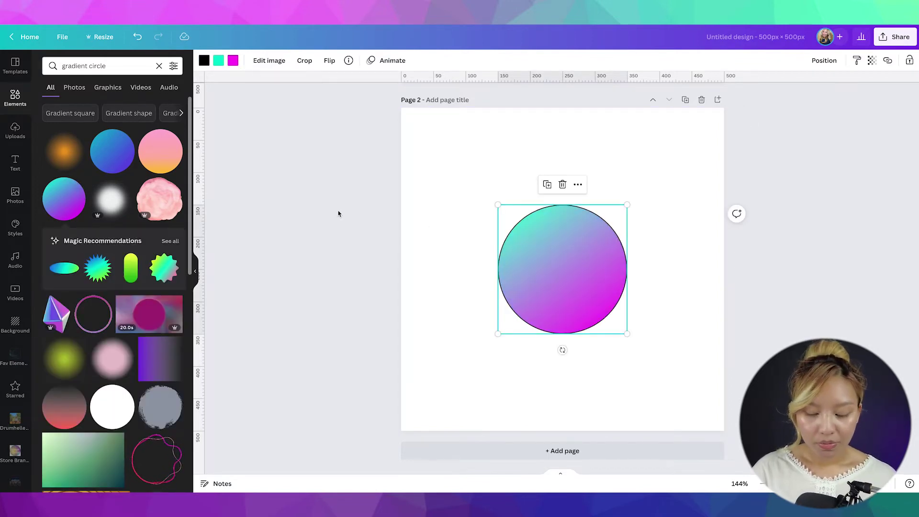
key(Delete)
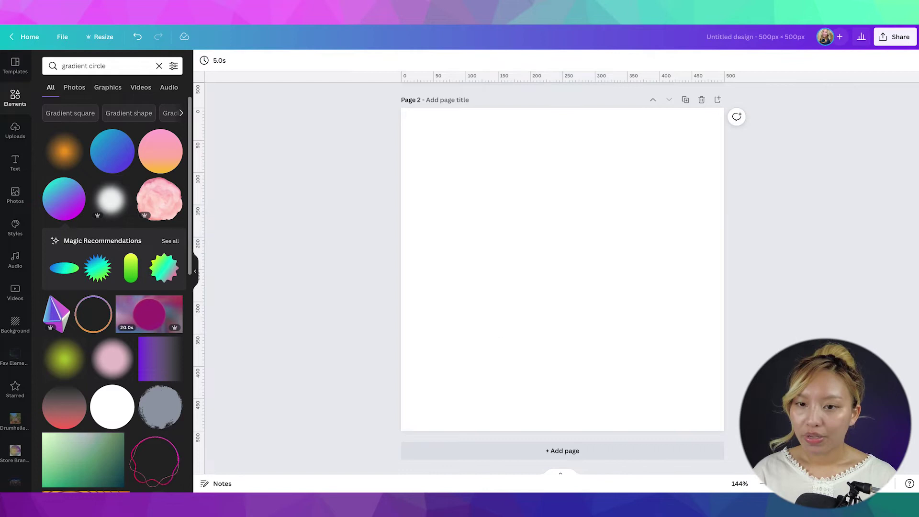
click(158, 152)
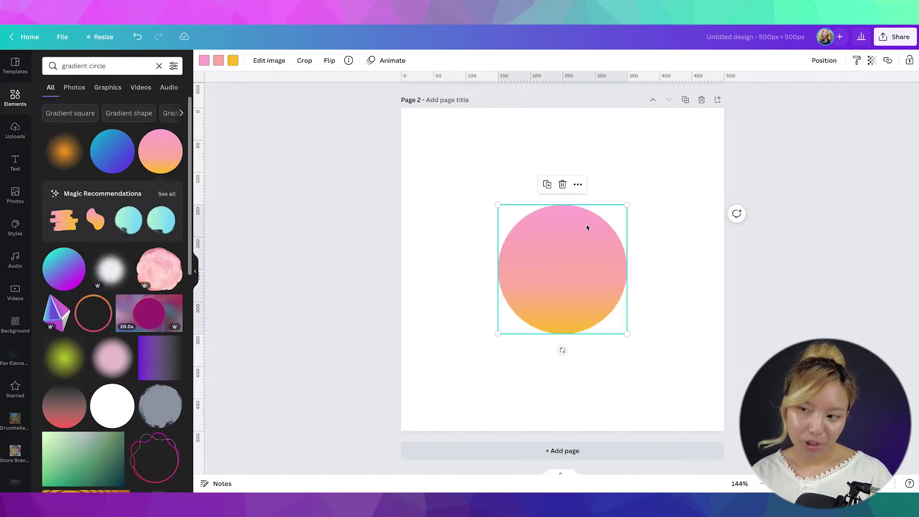
drag(622, 208, 710, 121)
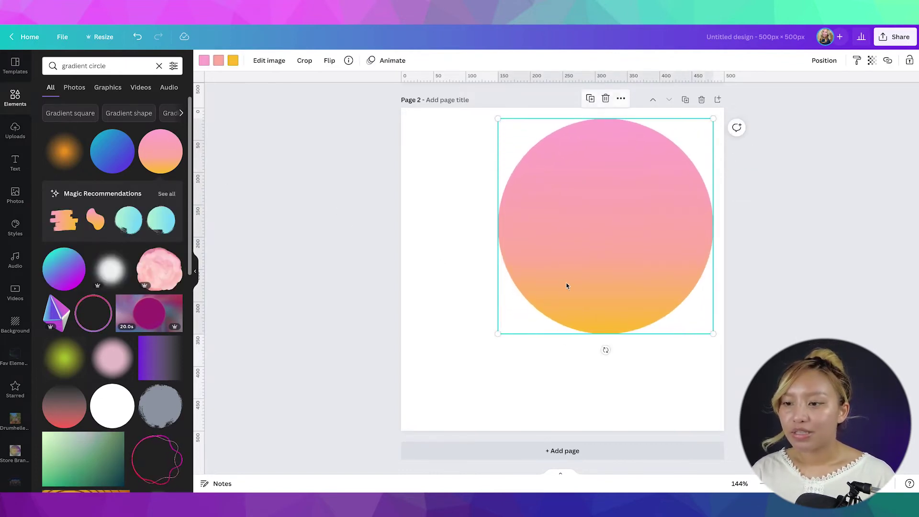
drag(499, 333, 401, 430)
Stretch the circle to fill the page and recolour its gradient light, mid and dark green
drag(714, 121, 723, 109)
click(204, 61)
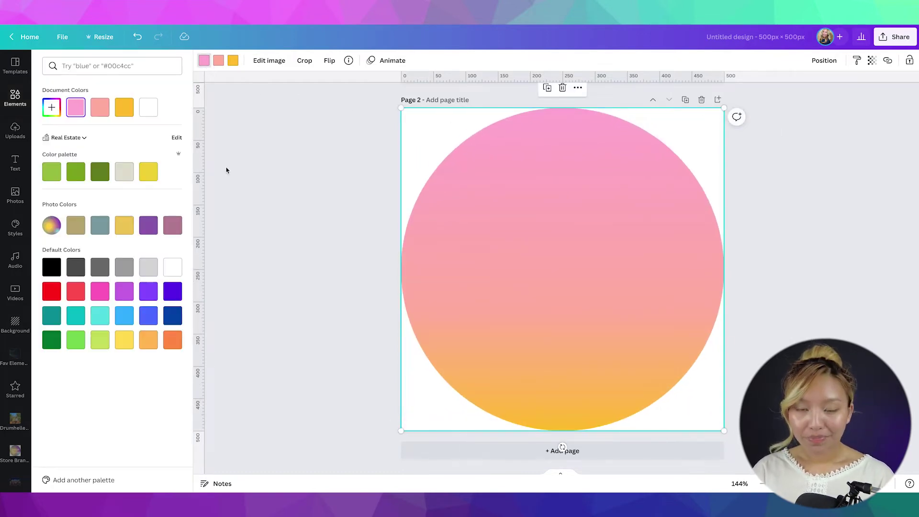
click(53, 174)
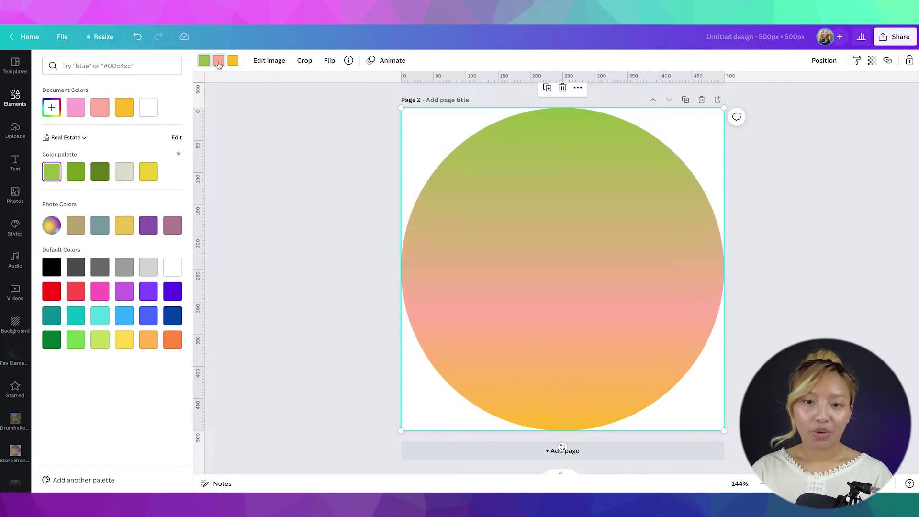
click(80, 172)
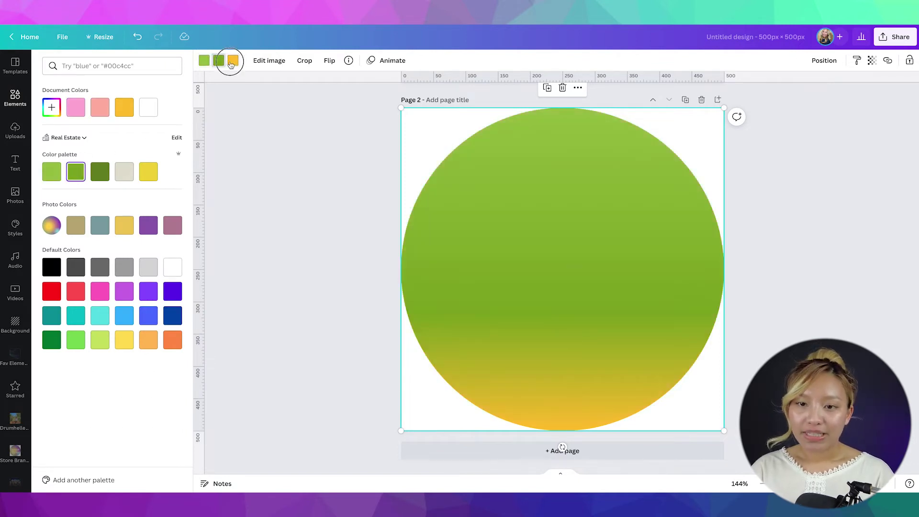
click(230, 64)
click(100, 171)
click(605, 246)
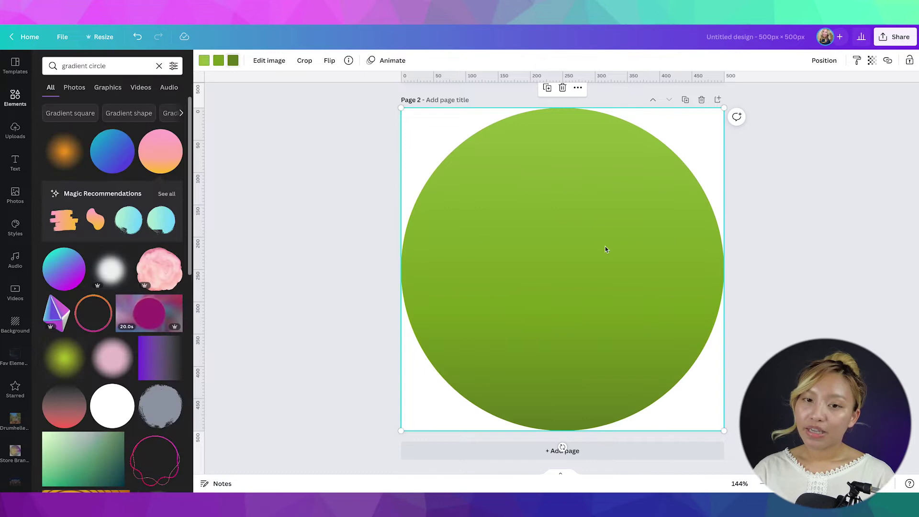
Go back to the Elements panel and clear the 'gradient circle' search
click(14, 134)
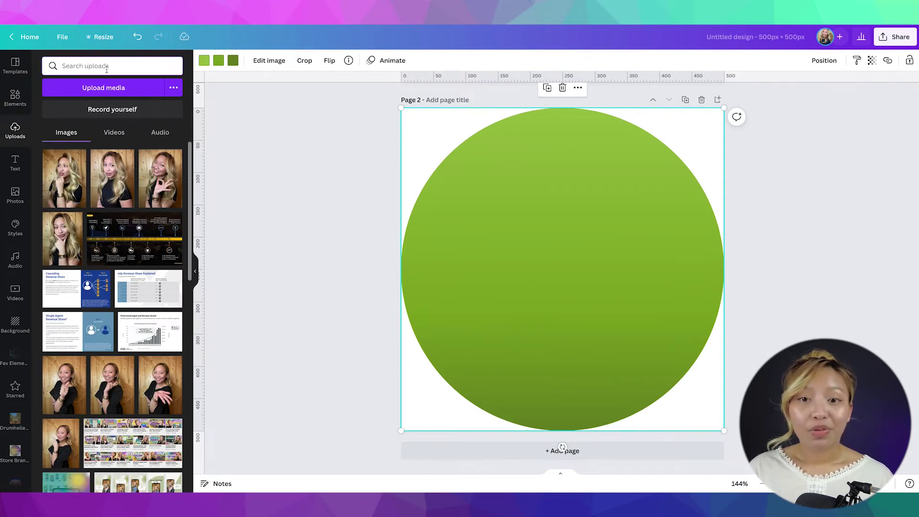
click(15, 98)
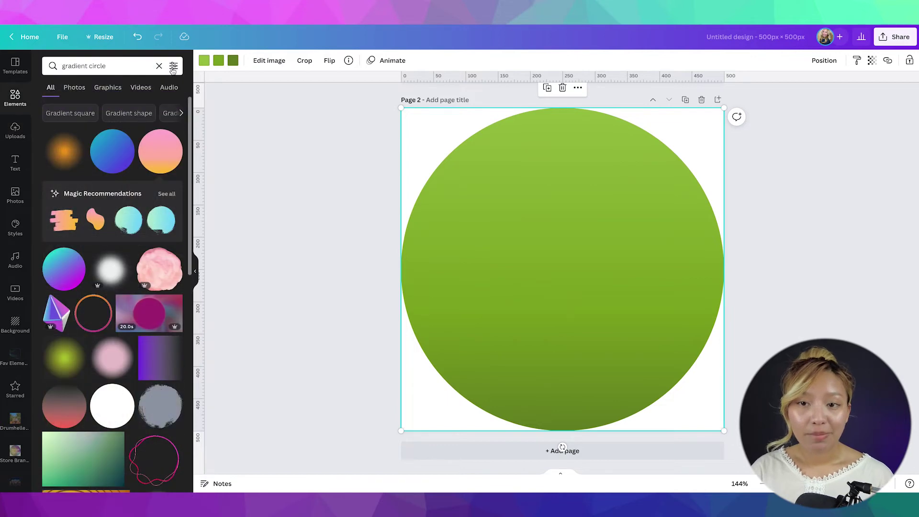
click(158, 67)
Search 'house' and add the heart-roof house outline instead of the solid house
text(house)
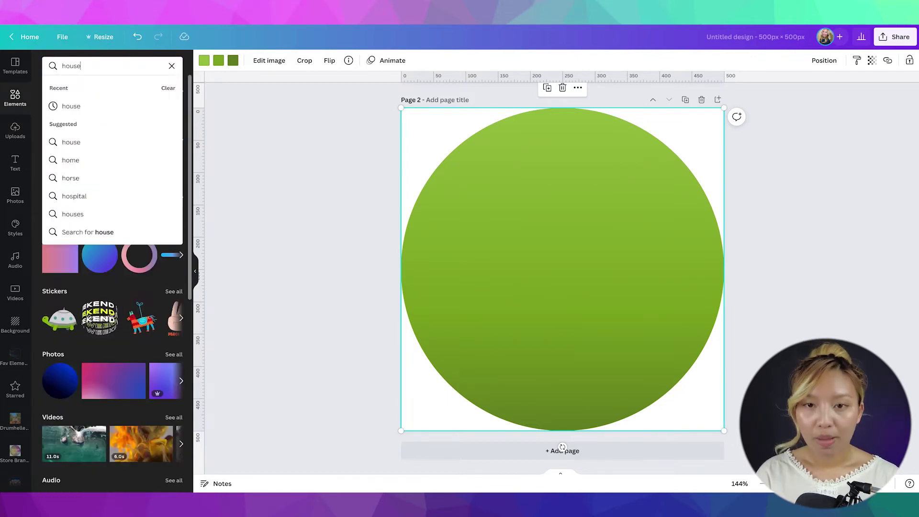
key(Return)
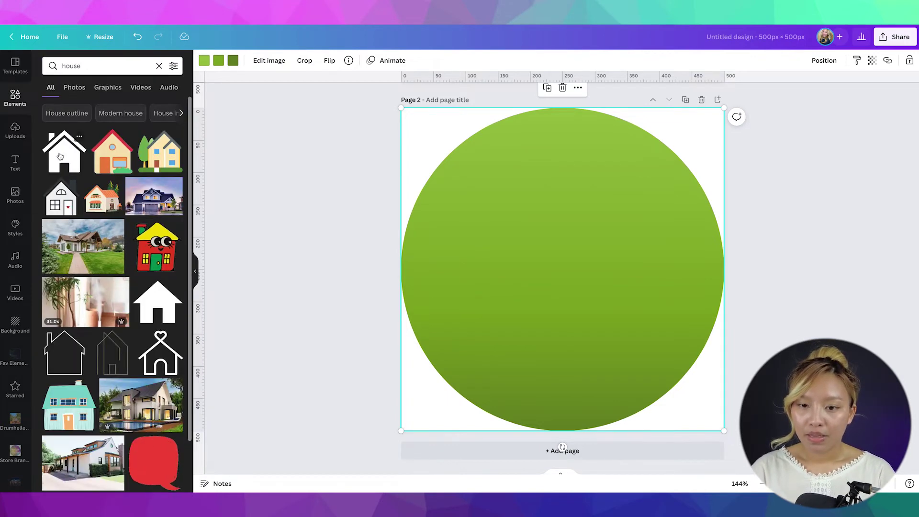
click(69, 159)
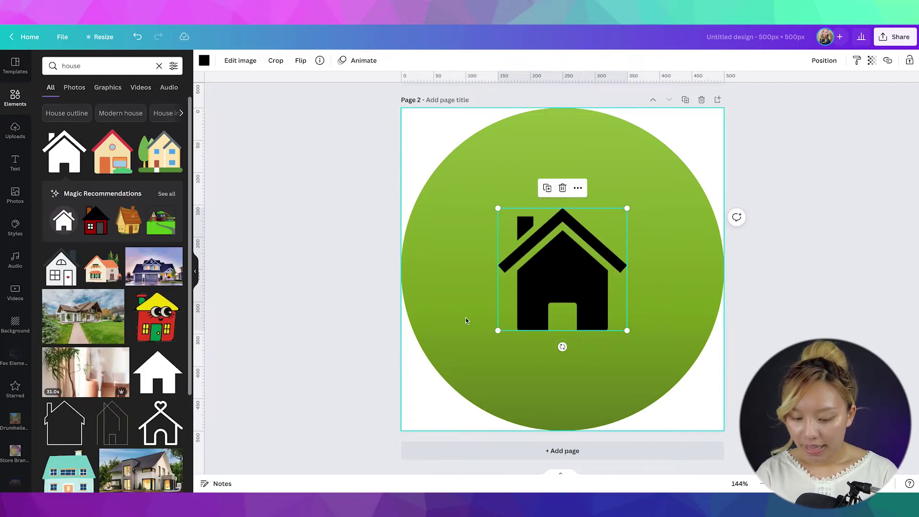
key(Delete)
click(160, 424)
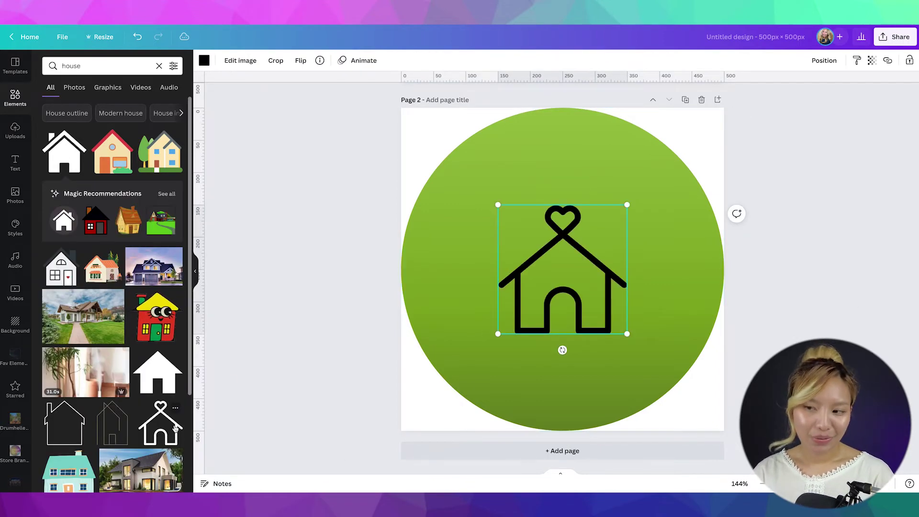
Enlarge the house outline, centre it on the circle, and make it white
drag(628, 206, 678, 154)
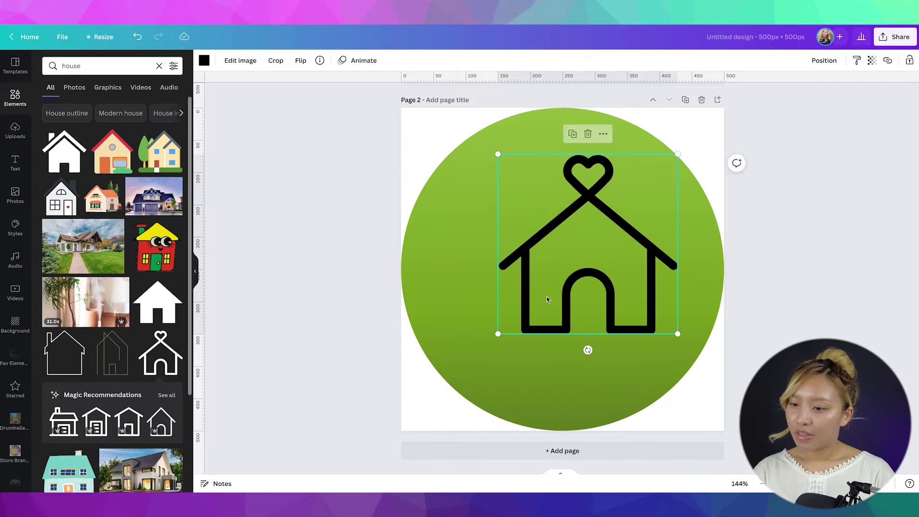
drag(498, 334, 447, 385)
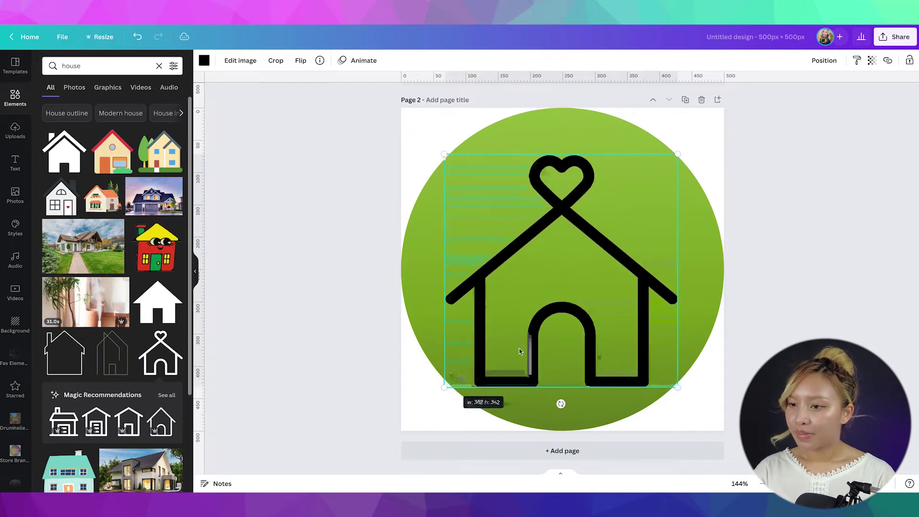
drag(546, 314, 546, 307)
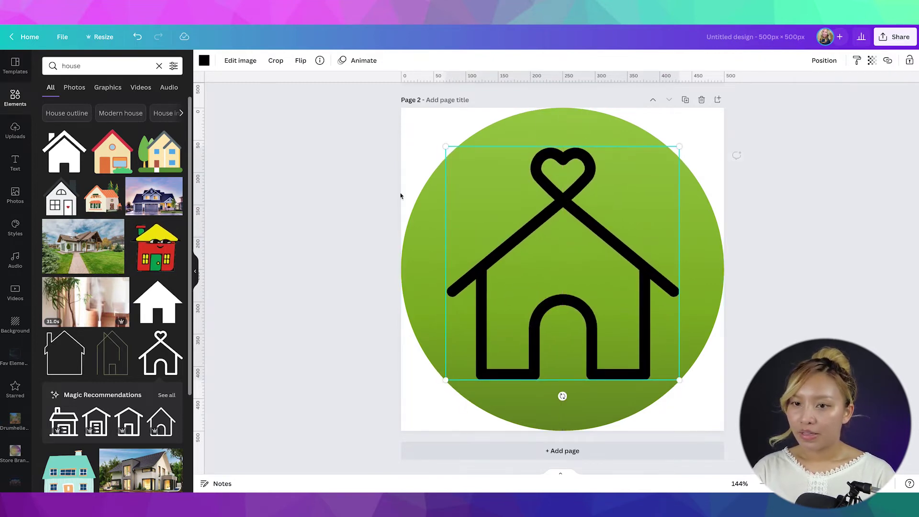
click(203, 61)
click(170, 112)
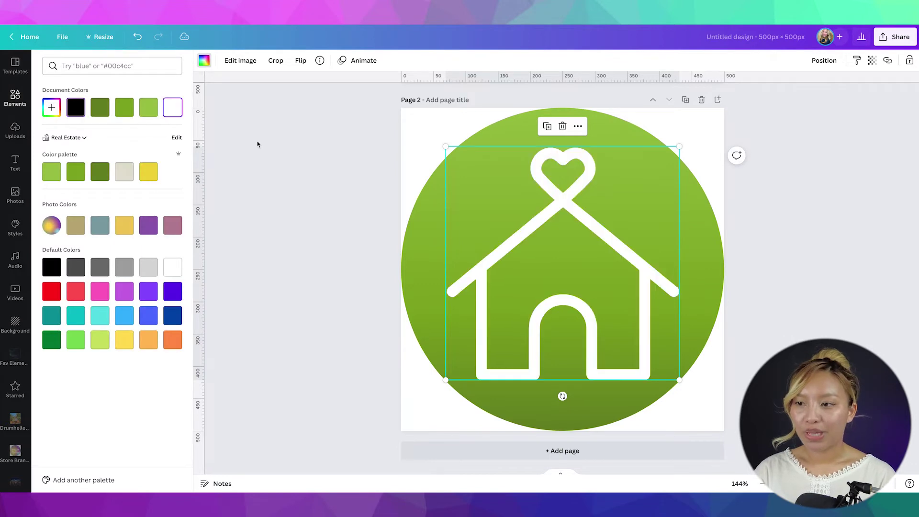
key(Escape)
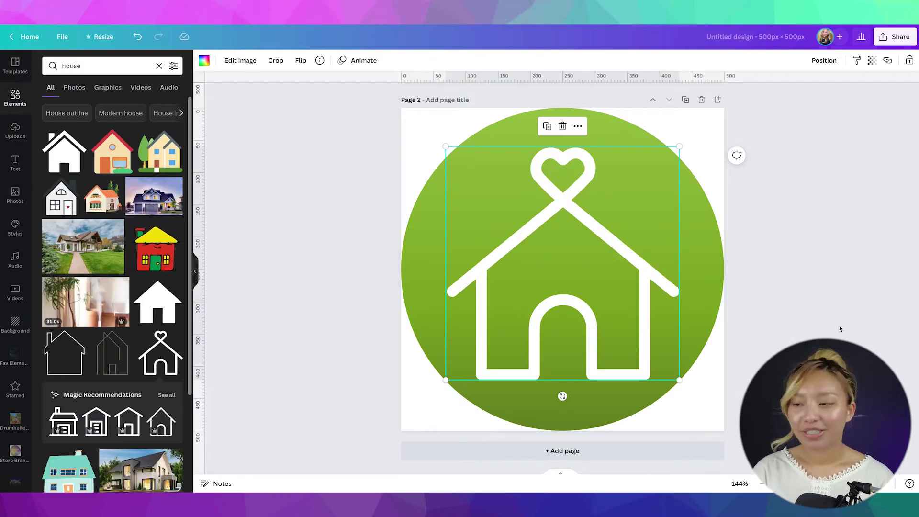
Download only Page 1 as a 500 × 500 PNG with a transparent background
scroll(847, 339, down, 5)
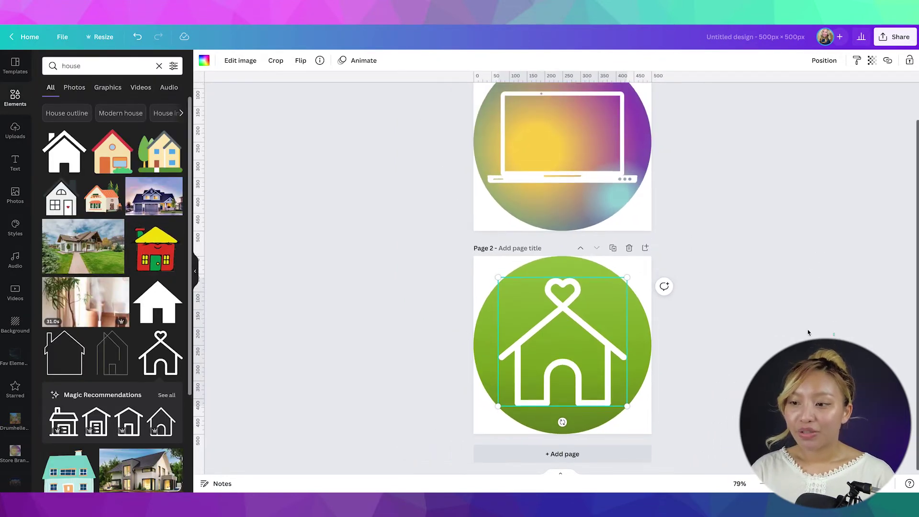
key(Escape)
scroll(778, 333, up, 2)
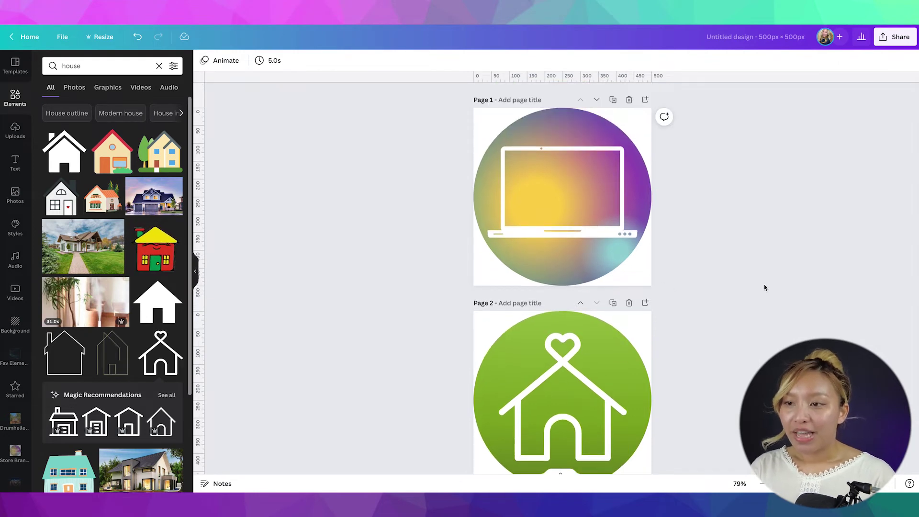
scroll(744, 256, up, 4)
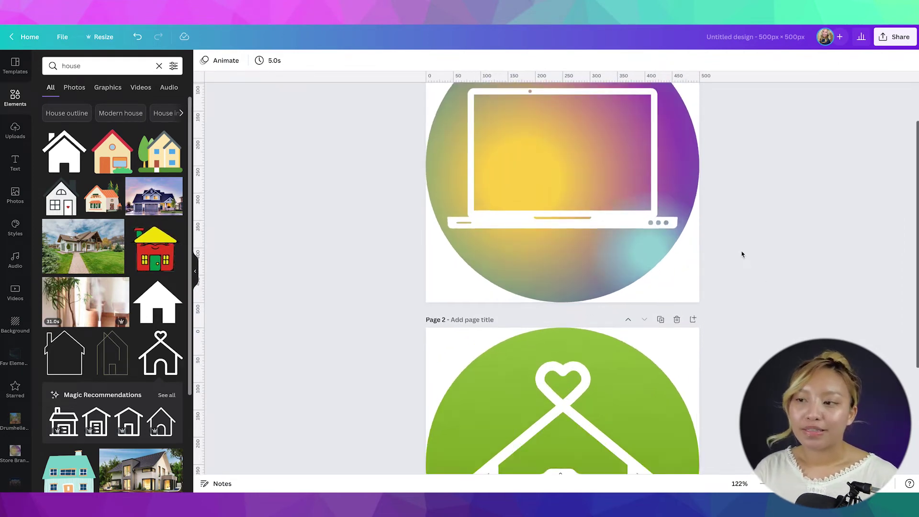
scroll(749, 246, up, 1)
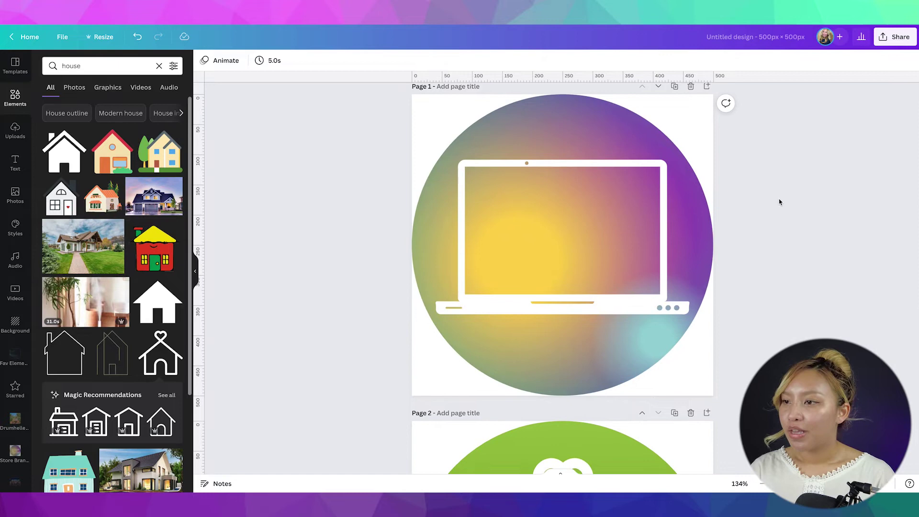
scroll(779, 199, up, 1)
click(895, 36)
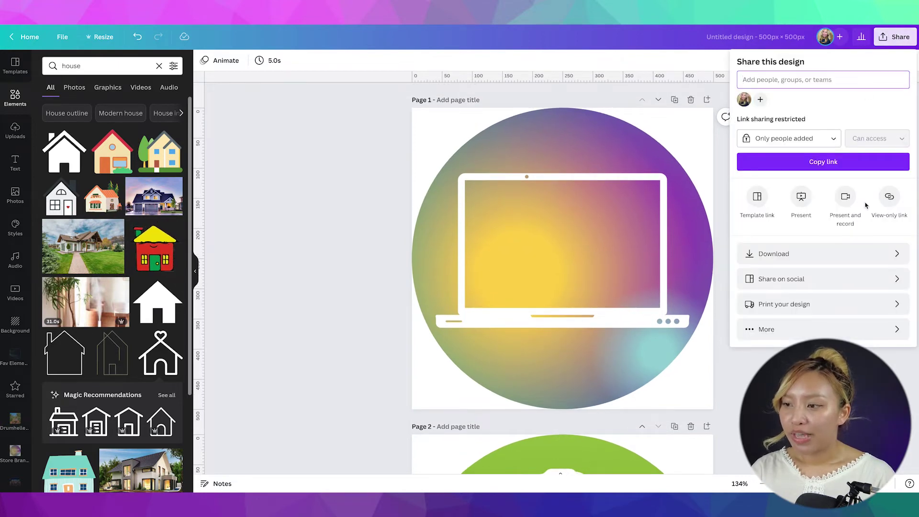
click(810, 255)
click(824, 206)
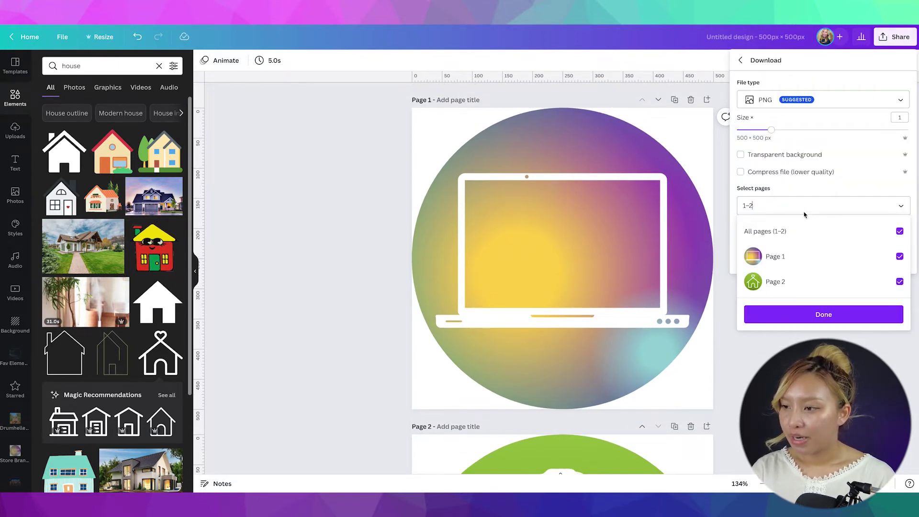
click(788, 281)
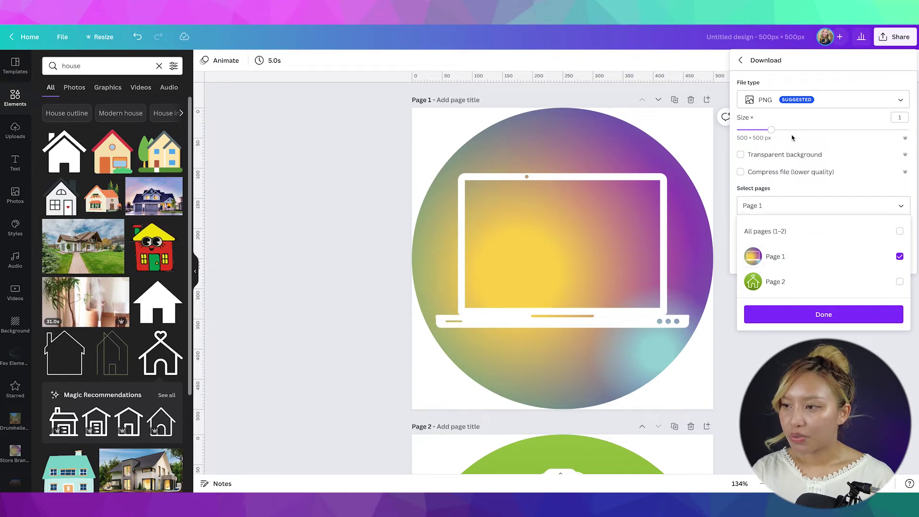
click(745, 157)
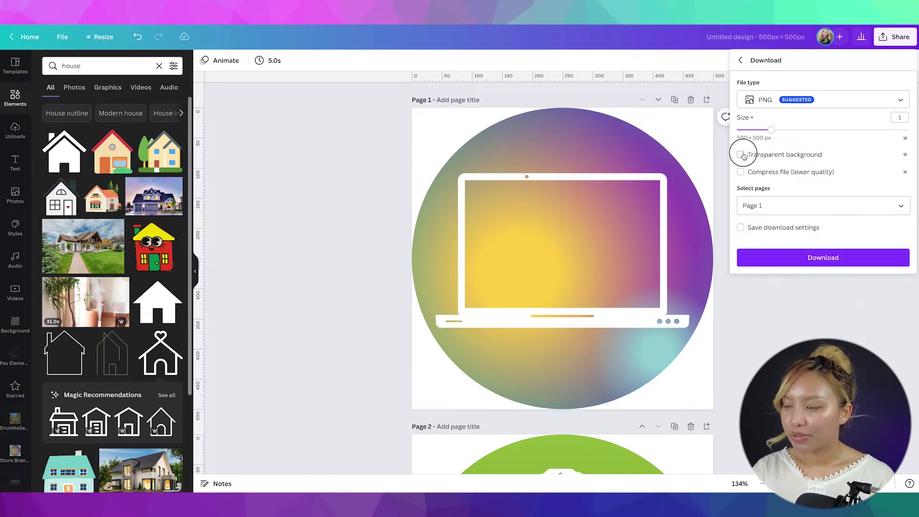
click(741, 155)
click(831, 257)
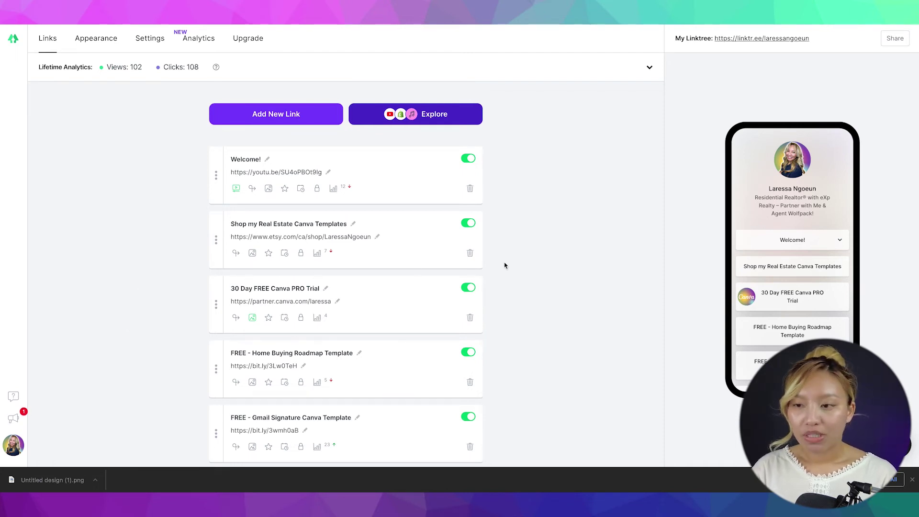
Switch to the Links tab in the Linktree admin to list the profile's links
click(48, 41)
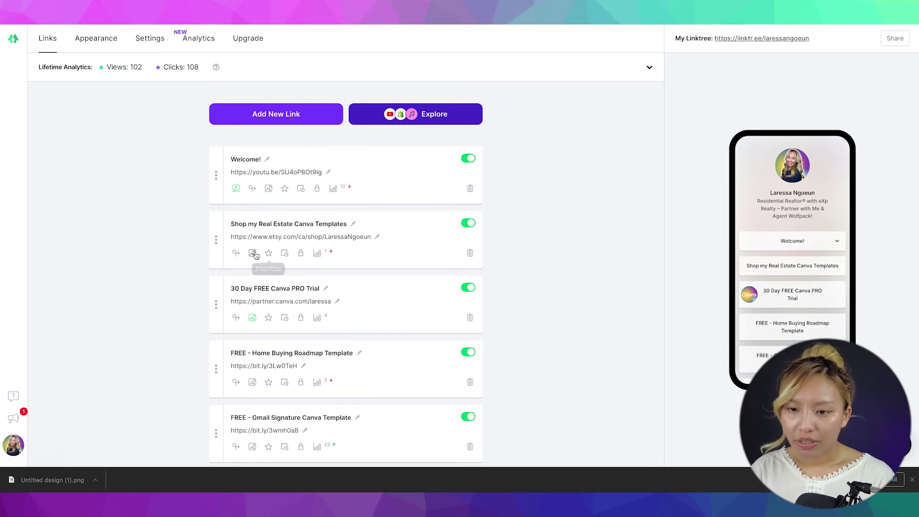
Upload 'Untitled design (1).png' from Downloads as the thumbnail of the Shop my Real Estate Canva Templates link
click(253, 254)
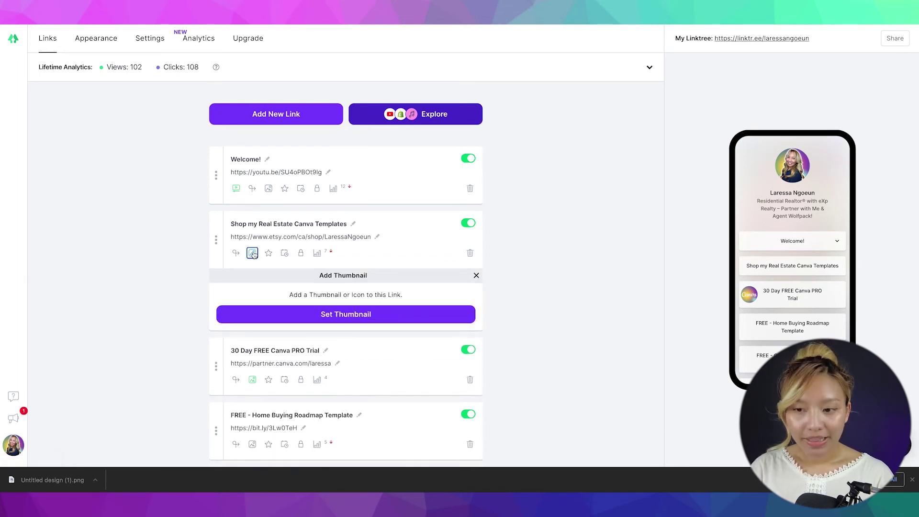
click(338, 319)
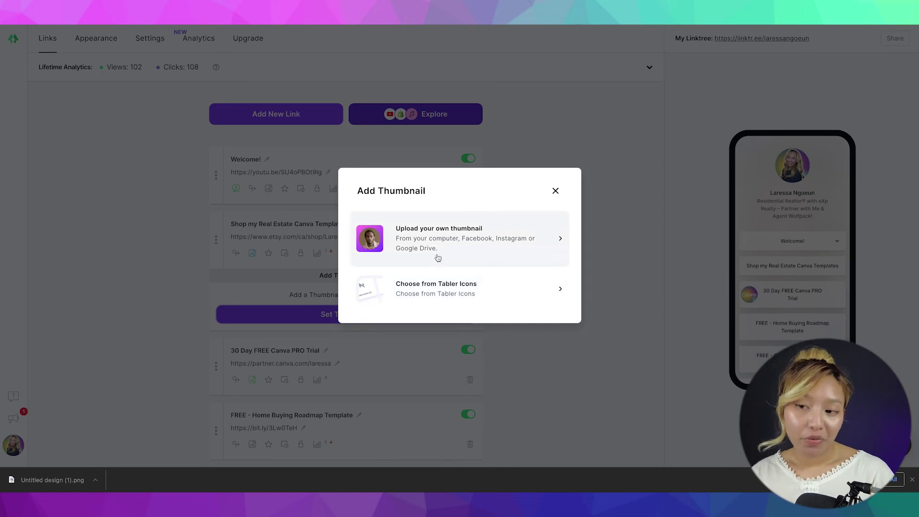
click(451, 247)
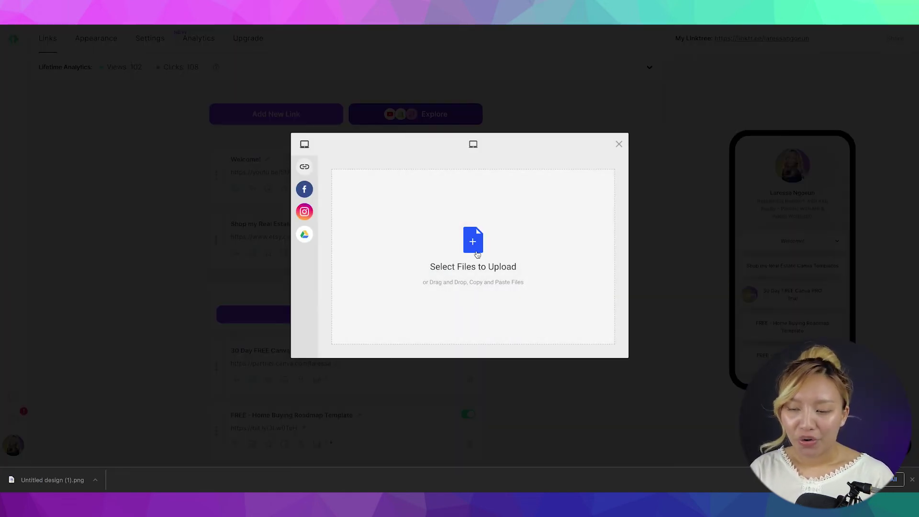
click(479, 247)
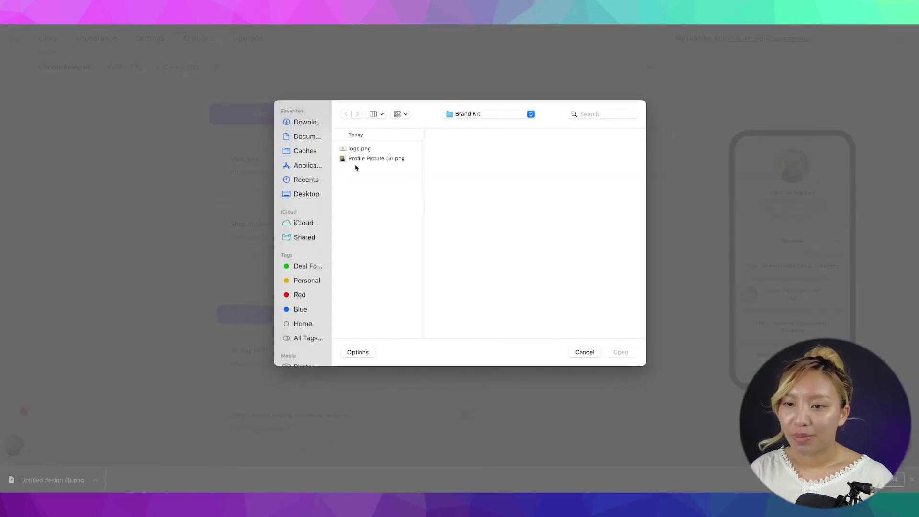
click(309, 124)
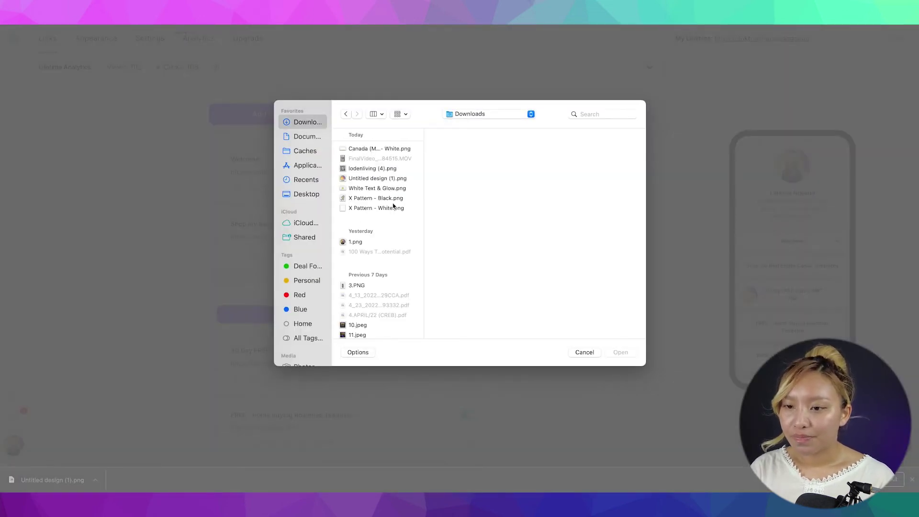
click(379, 179)
double_click(380, 178)
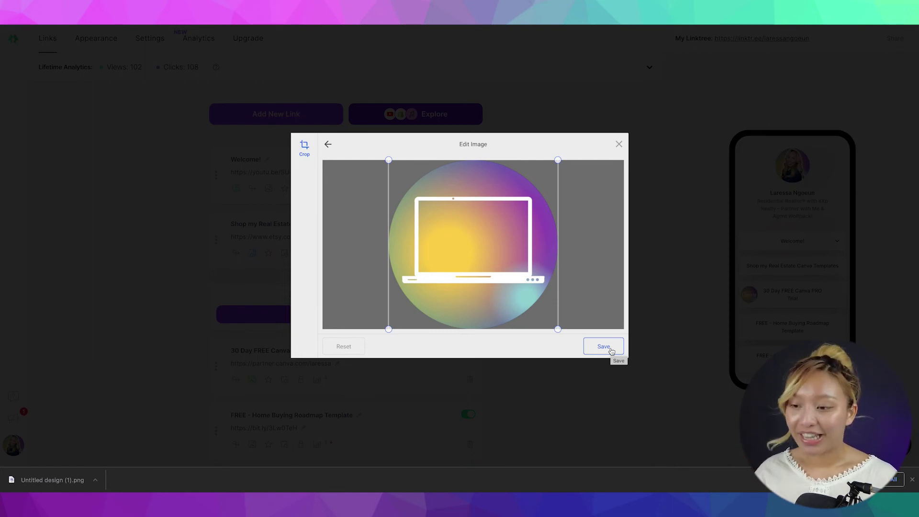
Save the crop and upload the laptop icon thumbnail, then check it in the phone preview
click(604, 347)
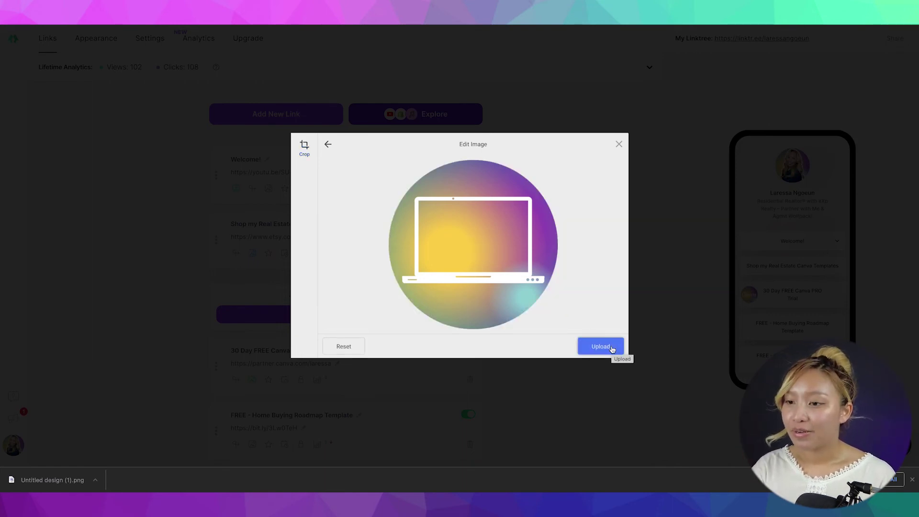
click(611, 348)
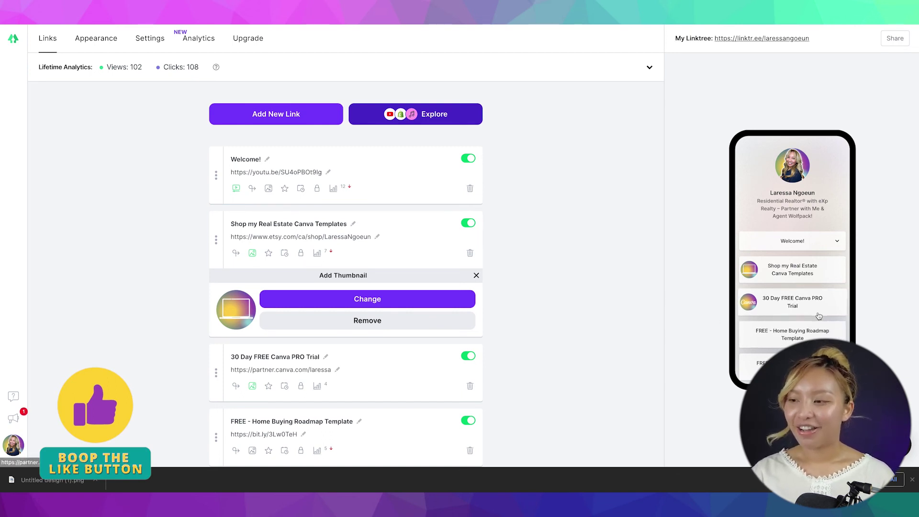
scroll(790, 331, down, 5)
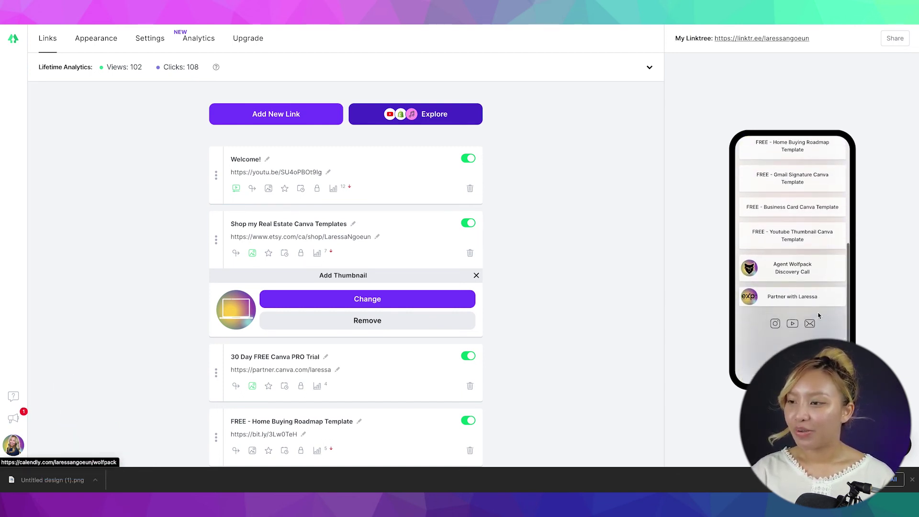
scroll(819, 316, up, 5)
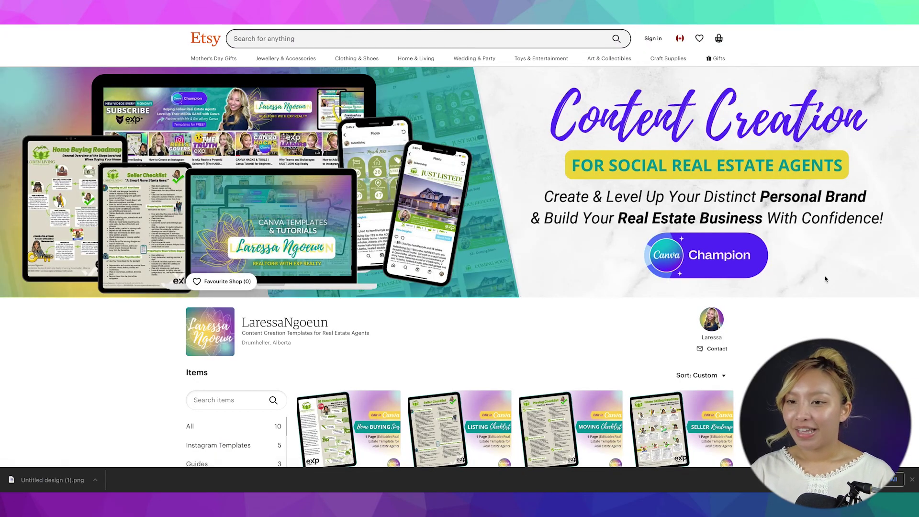
scroll(825, 279, down, 2)
scroll(825, 279, down, 5)
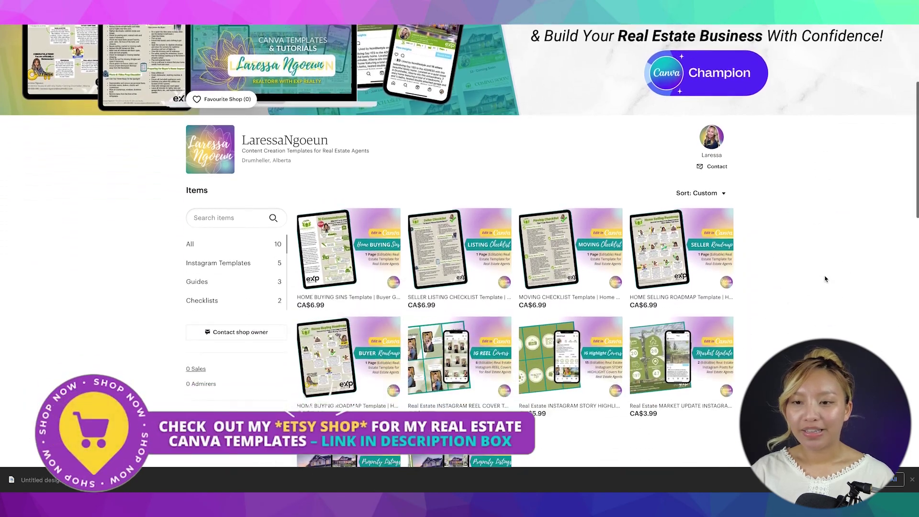
scroll(825, 279, up, 2)
scroll(825, 279, up, 5)
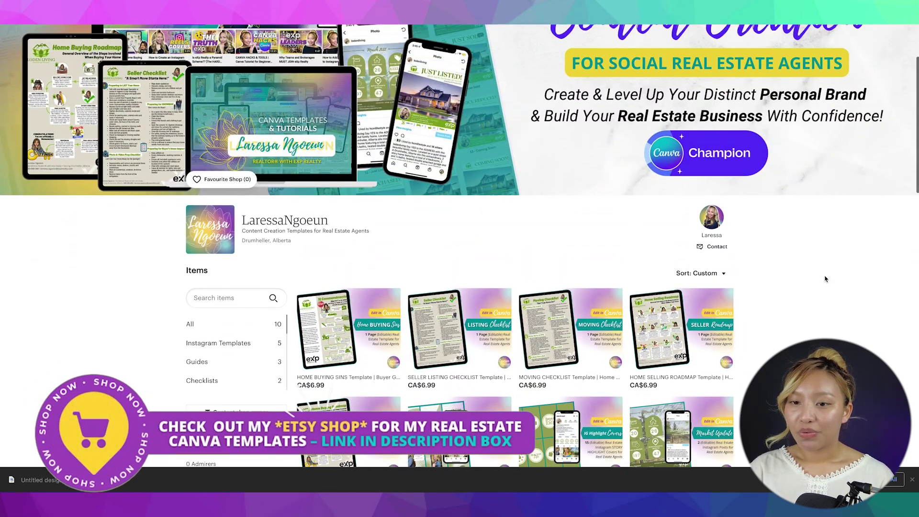
scroll(825, 279, down, 3)
scroll(825, 279, down, 4)
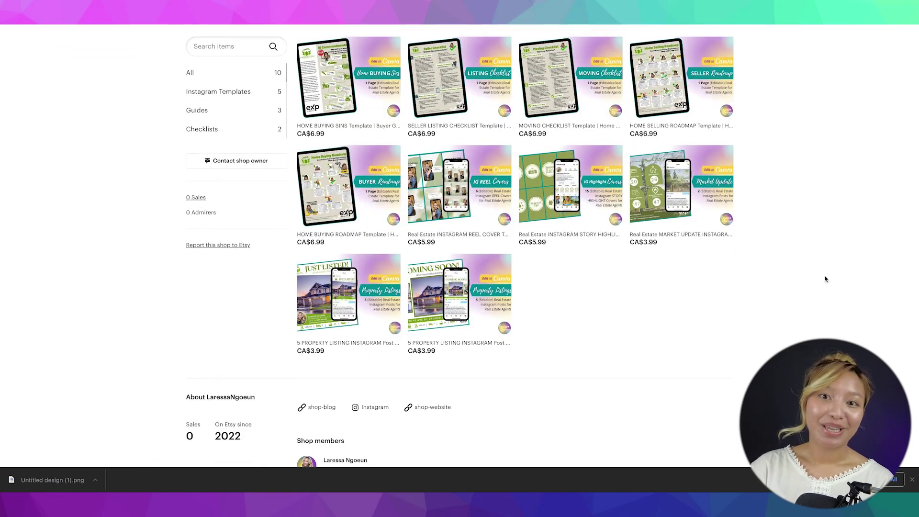
scroll(825, 279, up, 8)
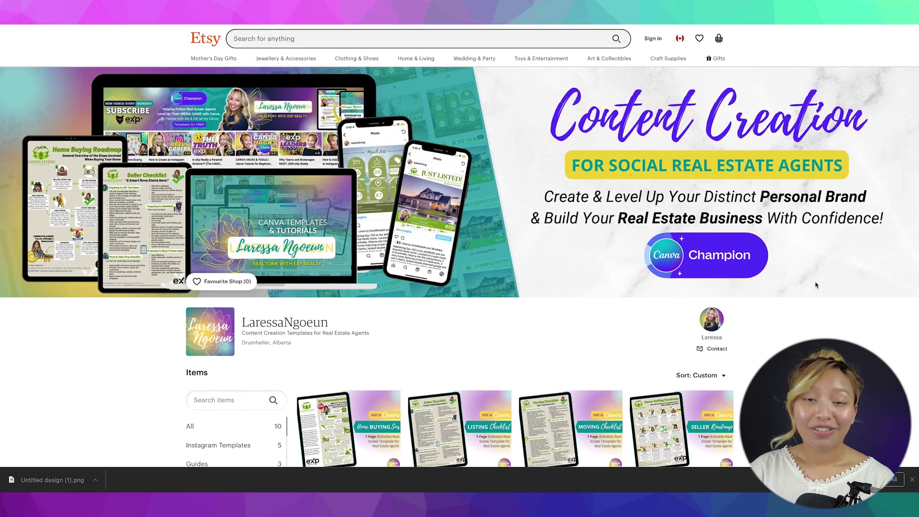